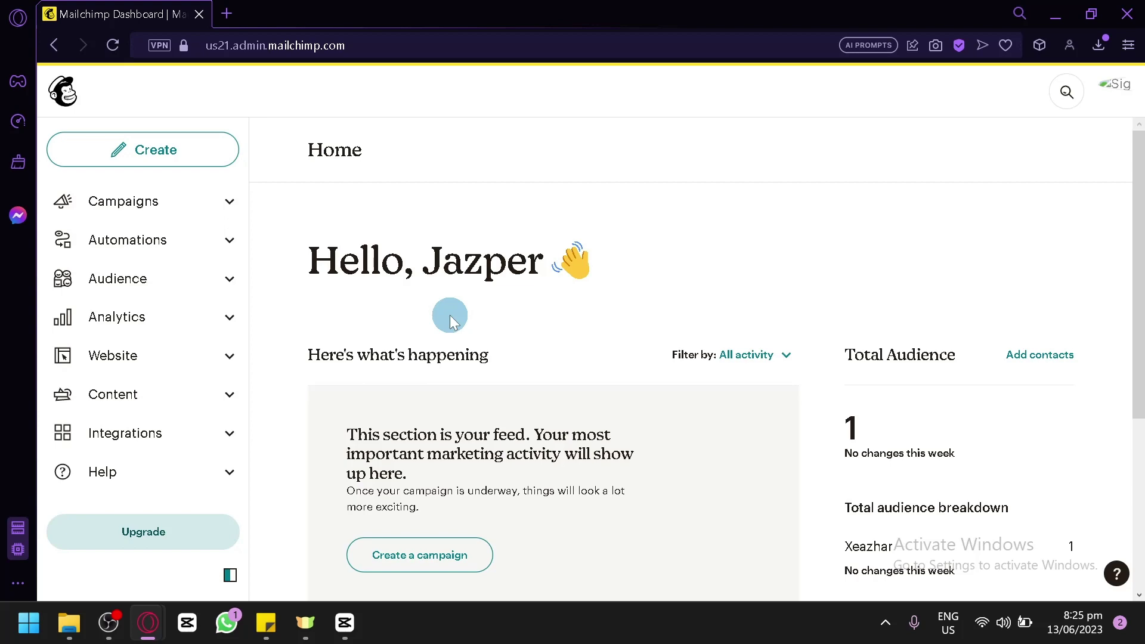
- Open Mailchimp's Create page from the home dashboard's left sidebar
{"action": "left_click", "coordinate": [162, 162]}
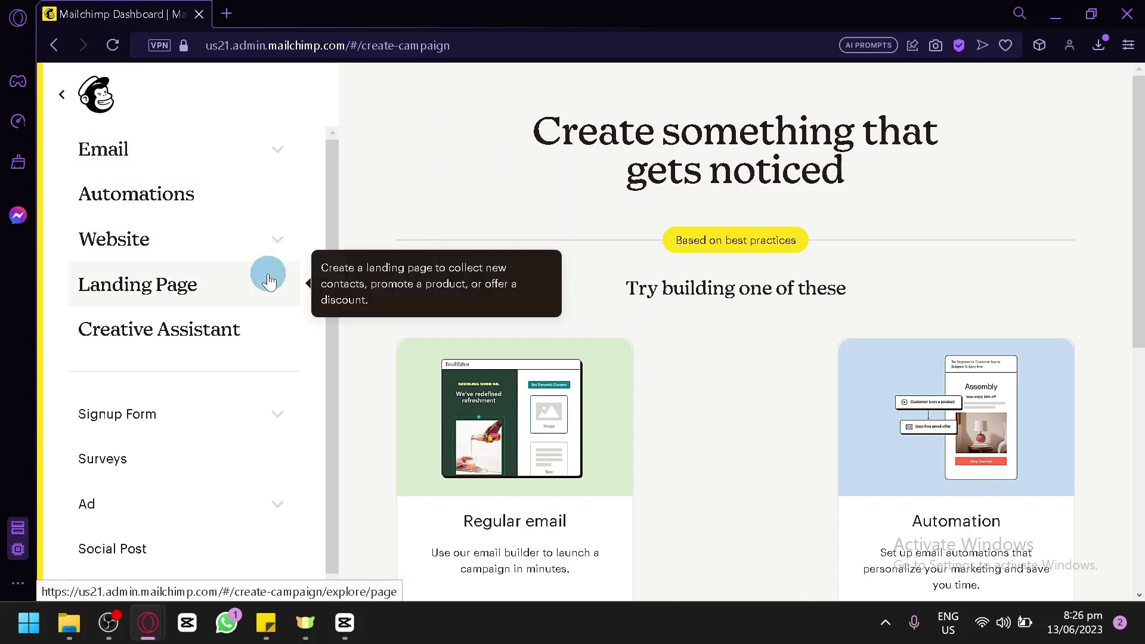
- Start a new Signup landing page from the expanded Signup Form options
{"action": "scroll", "coordinate": [249, 328], "scroll_direction": "down", "scroll_amount": 1}
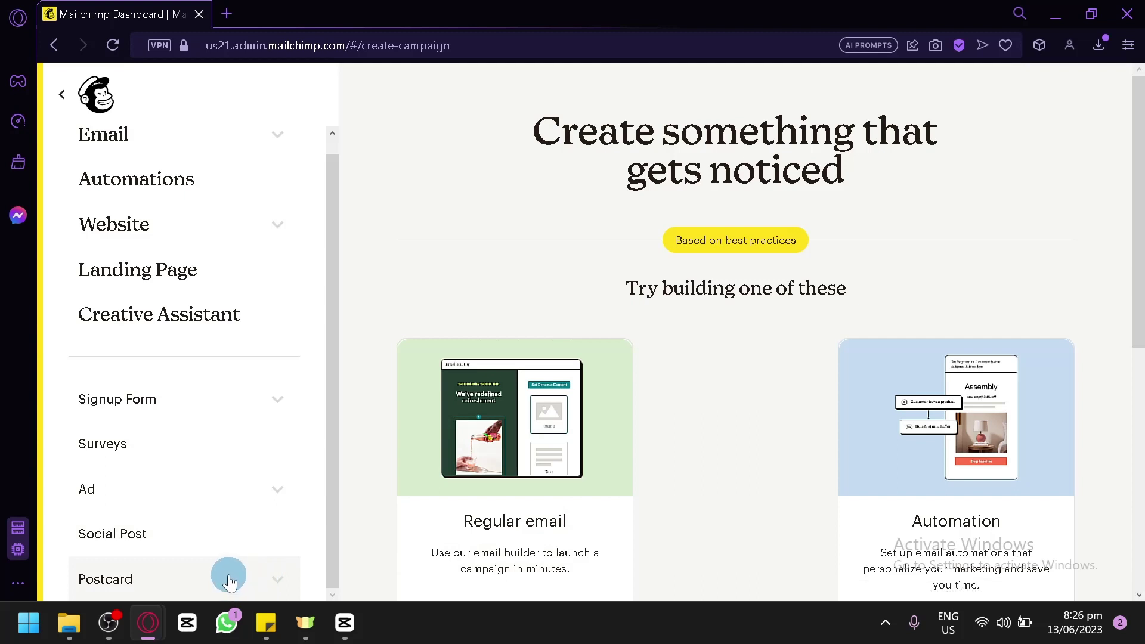
{"action": "left_click", "coordinate": [269, 400]}
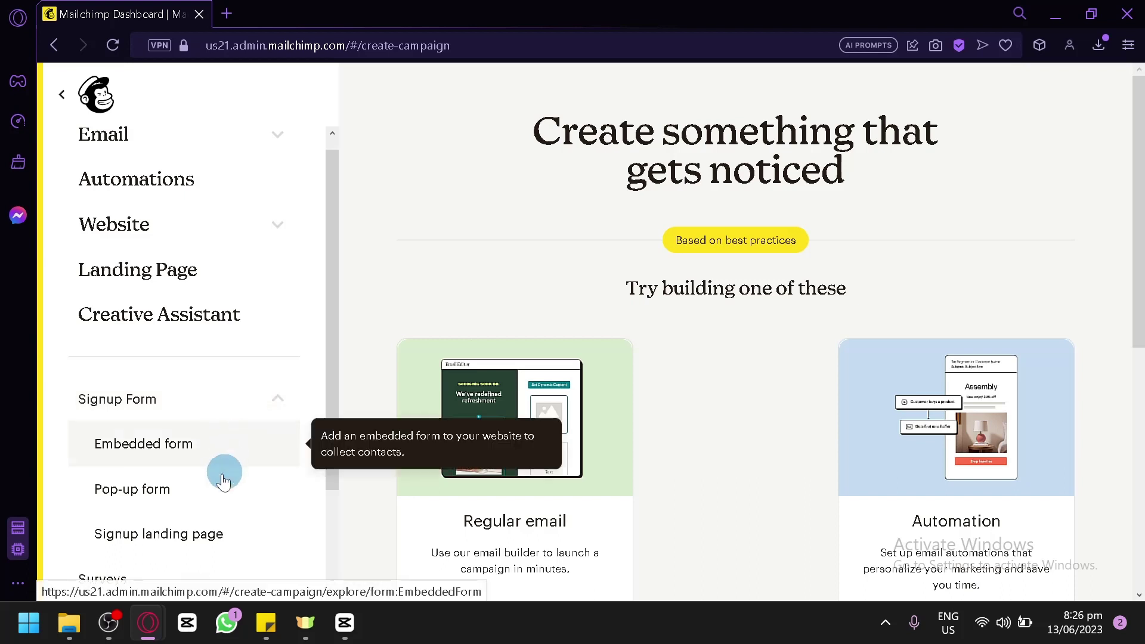
{"action": "scroll", "coordinate": [233, 498], "scroll_direction": "down", "scroll_amount": 2}
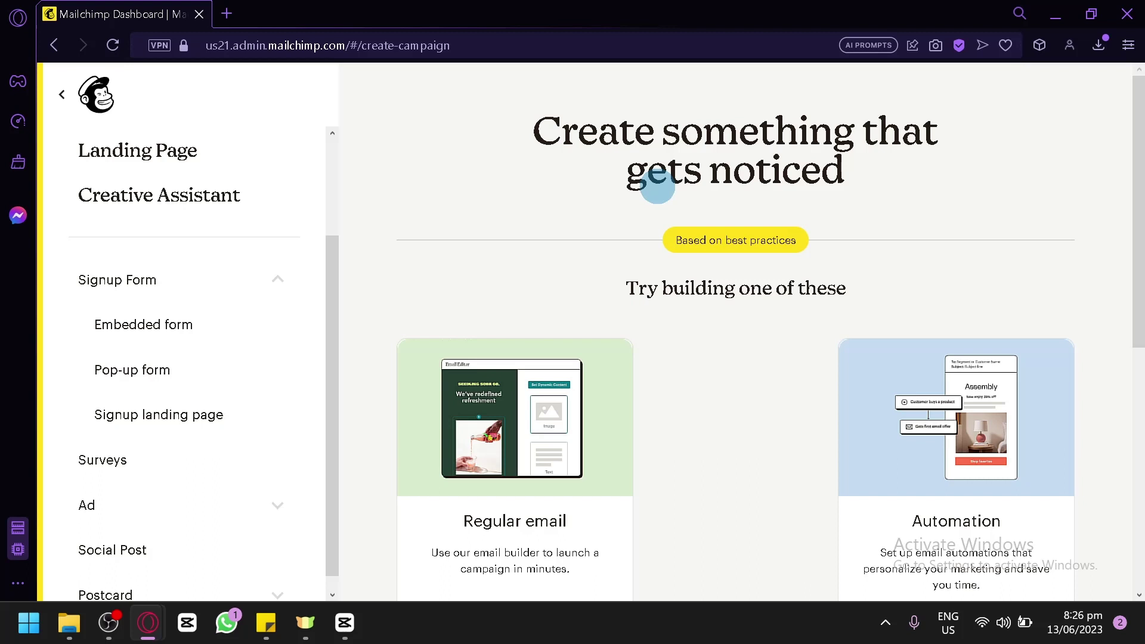
{"action": "left_click", "coordinate": [218, 436]}
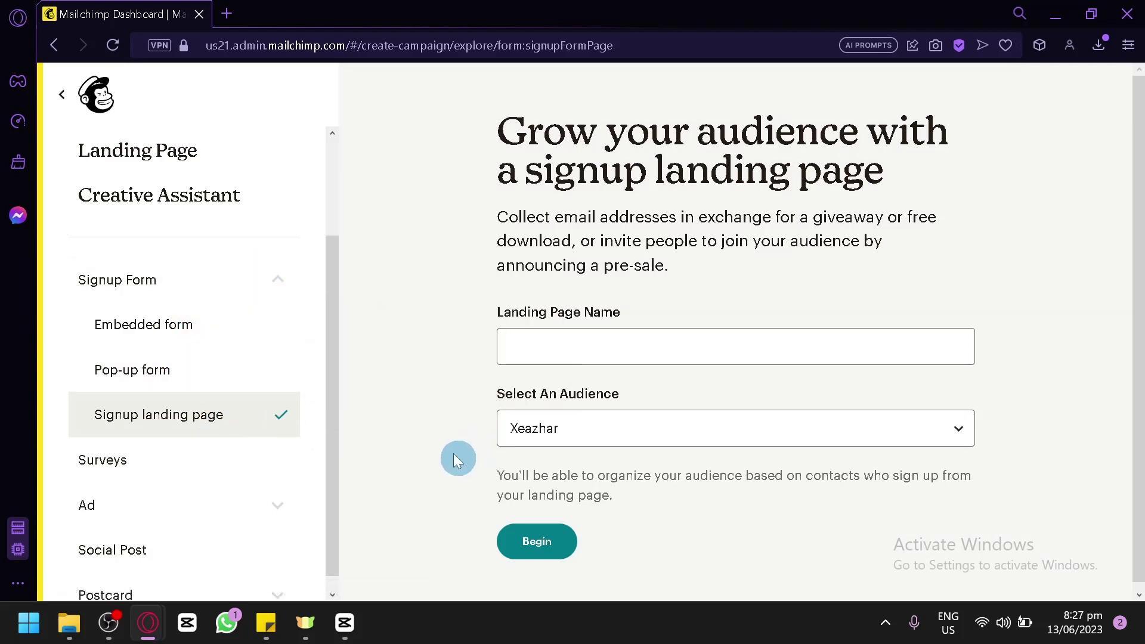
- Name the landing page 'Testing page name', keep the default audience, and begin building
{"action": "left_click", "coordinate": [574, 369]}
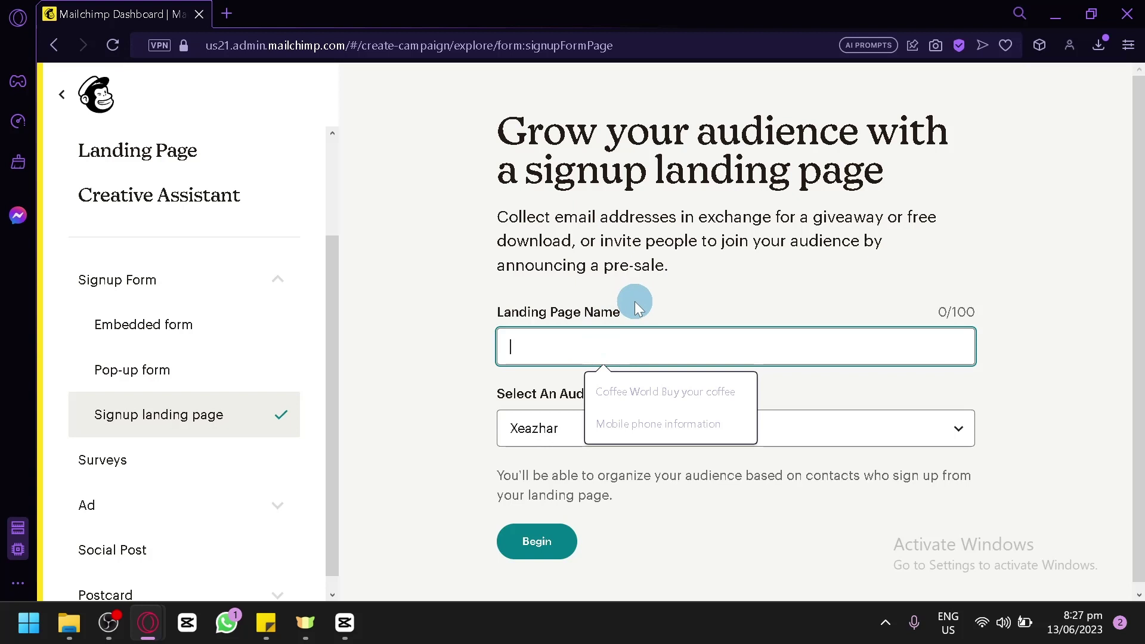
{"action": "type", "text": "Testing page name"}
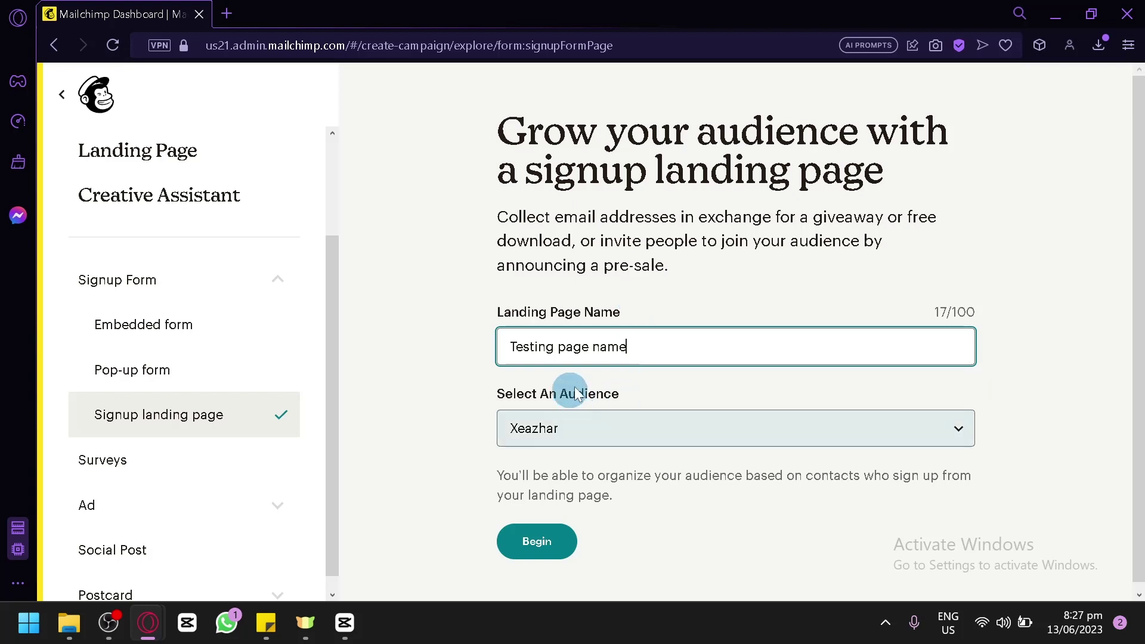
{"action": "left_click", "coordinate": [550, 556]}
{"action": "left_click", "coordinate": [522, 346]}
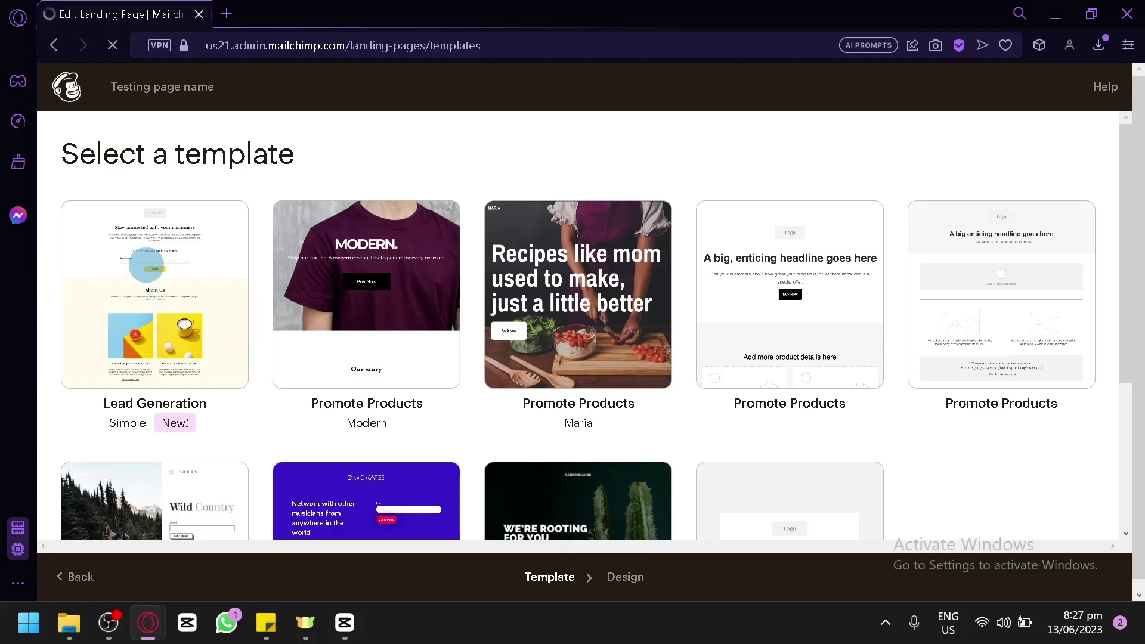
- Browse the template gallery and choose the Grow Your List template
{"action": "scroll", "coordinate": [551, 238], "scroll_direction": "down", "scroll_amount": 4}
{"action": "scroll", "coordinate": [339, 148], "scroll_direction": "up", "scroll_amount": 4}
{"action": "scroll", "coordinate": [247, 280], "scroll_direction": "down", "scroll_amount": 4}
{"action": "scroll", "coordinate": [942, 349], "scroll_direction": "up", "scroll_amount": 4}
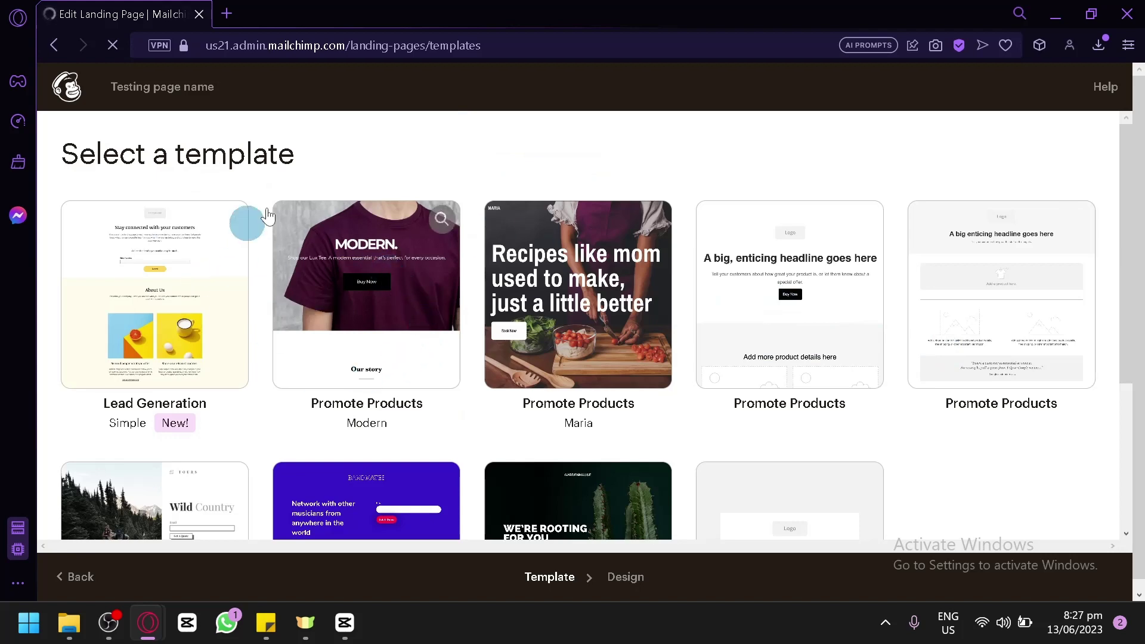
{"action": "scroll", "coordinate": [603, 309], "scroll_direction": "down", "scroll_amount": 4}
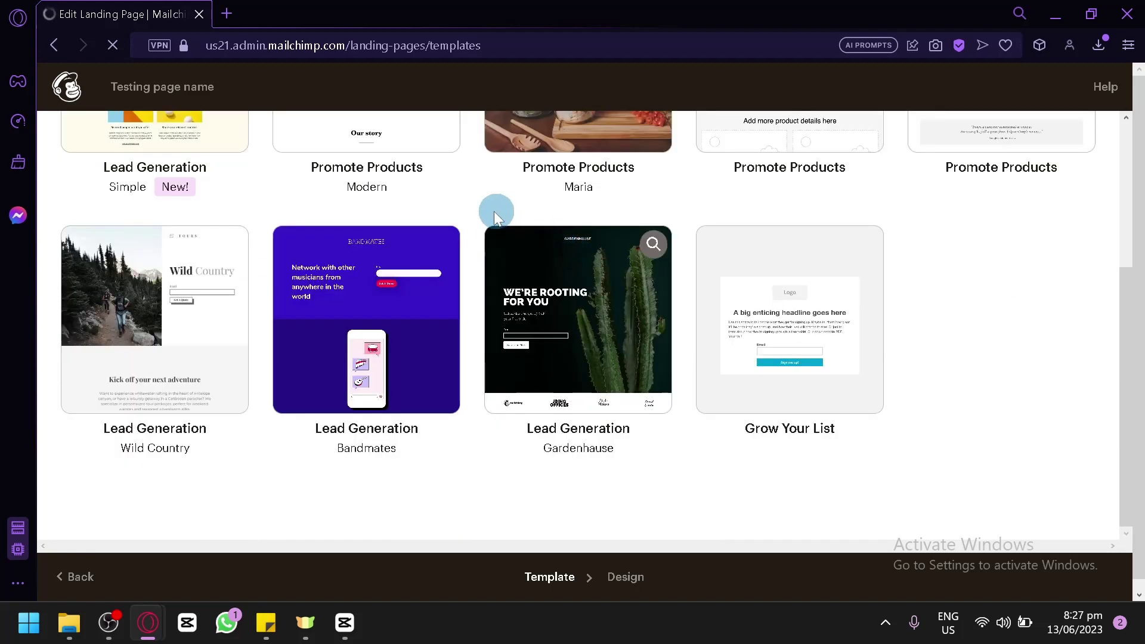
{"action": "scroll", "coordinate": [492, 213], "scroll_direction": "up", "scroll_amount": 4}
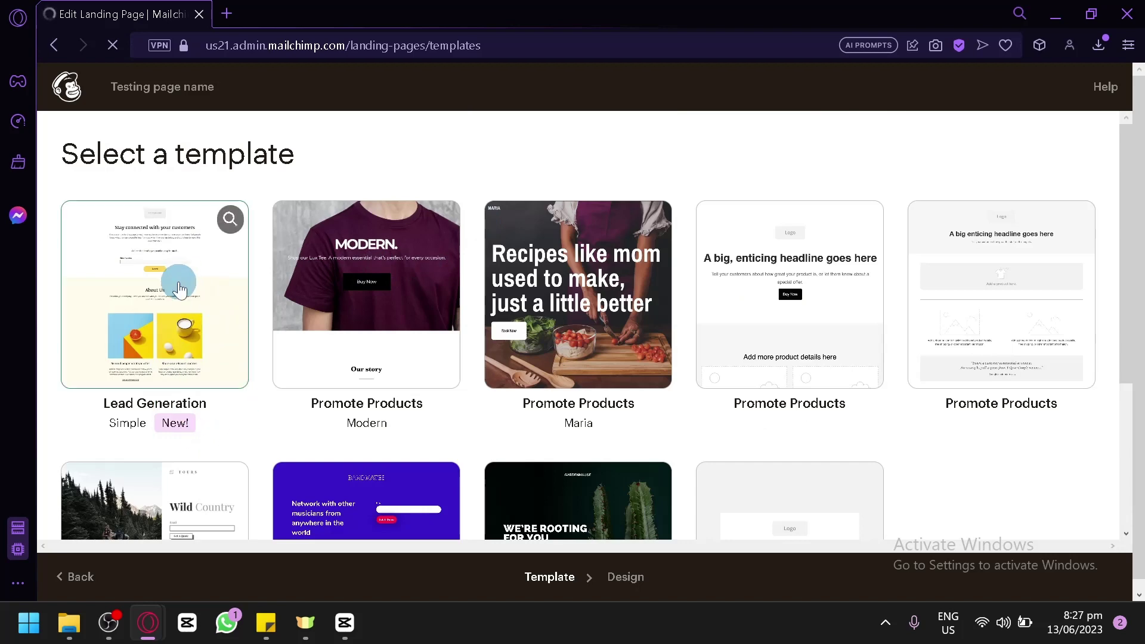
{"action": "scroll", "coordinate": [438, 282], "scroll_direction": "down", "scroll_amount": 4}
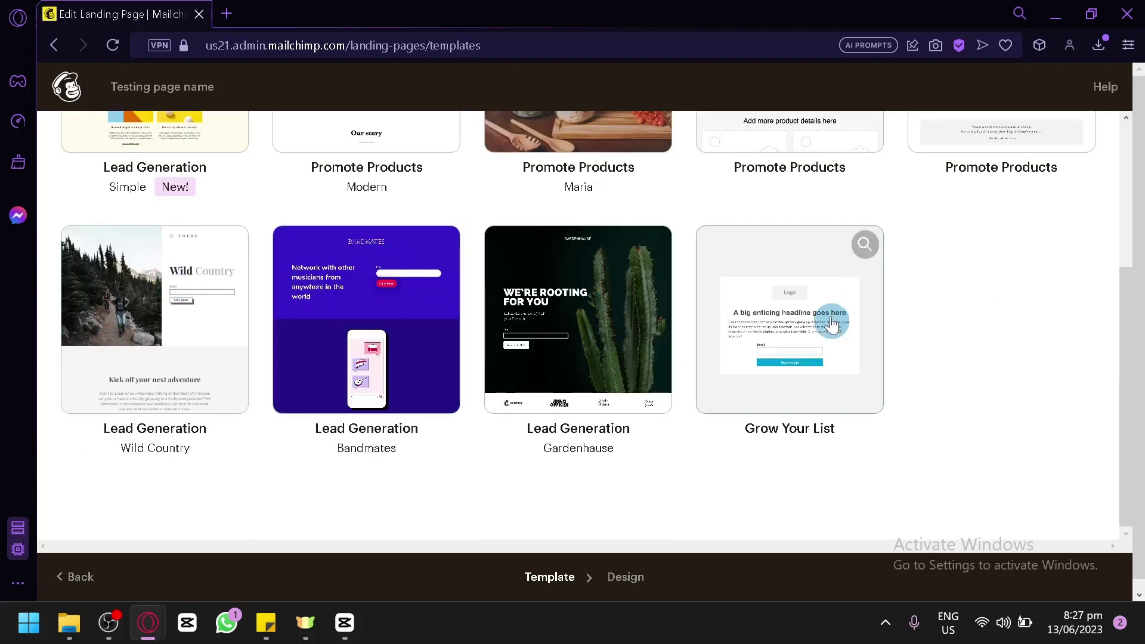
{"action": "scroll", "coordinate": [808, 325], "scroll_direction": "up", "scroll_amount": 4}
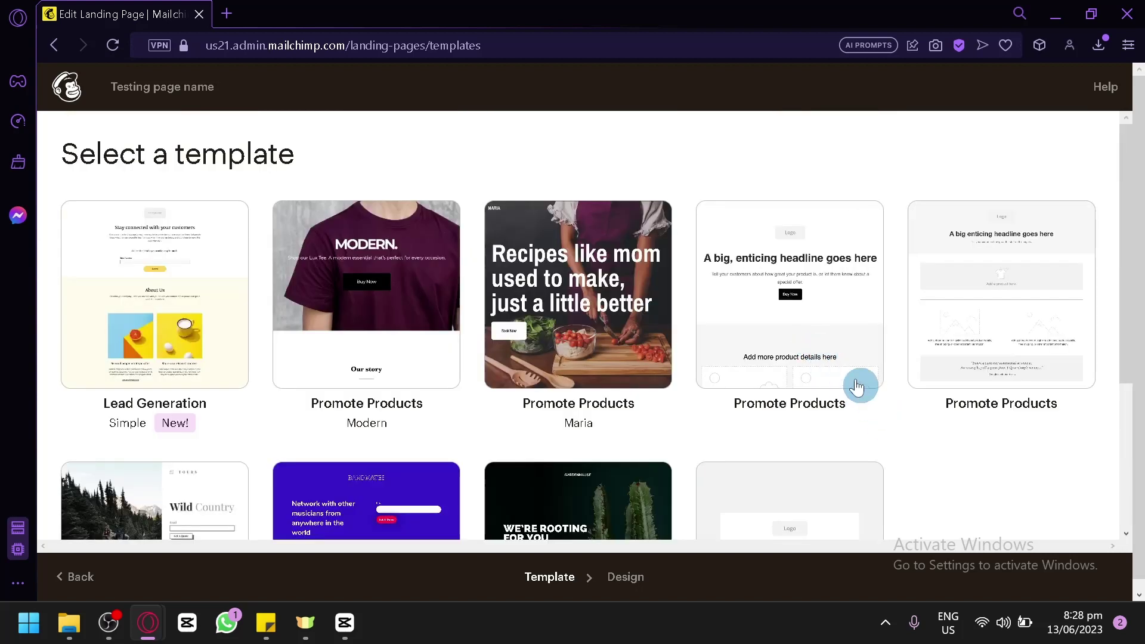
{"action": "scroll", "coordinate": [250, 345], "scroll_direction": "down", "scroll_amount": 2}
{"action": "scroll", "coordinate": [458, 277], "scroll_direction": "up", "scroll_amount": 2}
{"action": "scroll", "coordinate": [945, 255], "scroll_direction": "down", "scroll_amount": 4}
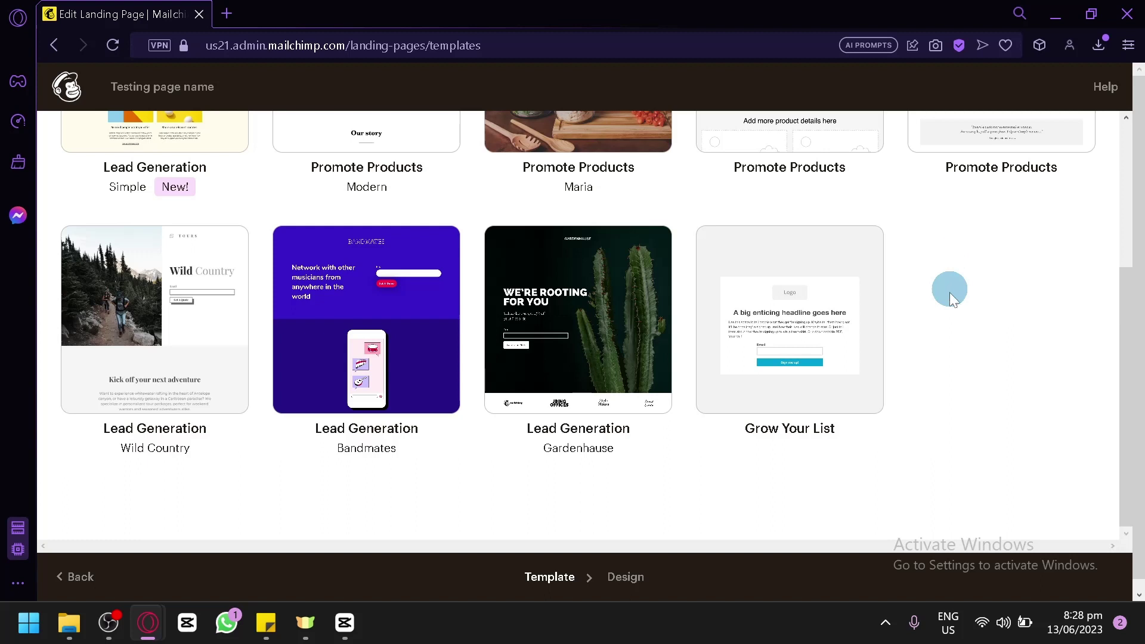
{"action": "left_click", "coordinate": [820, 308]}
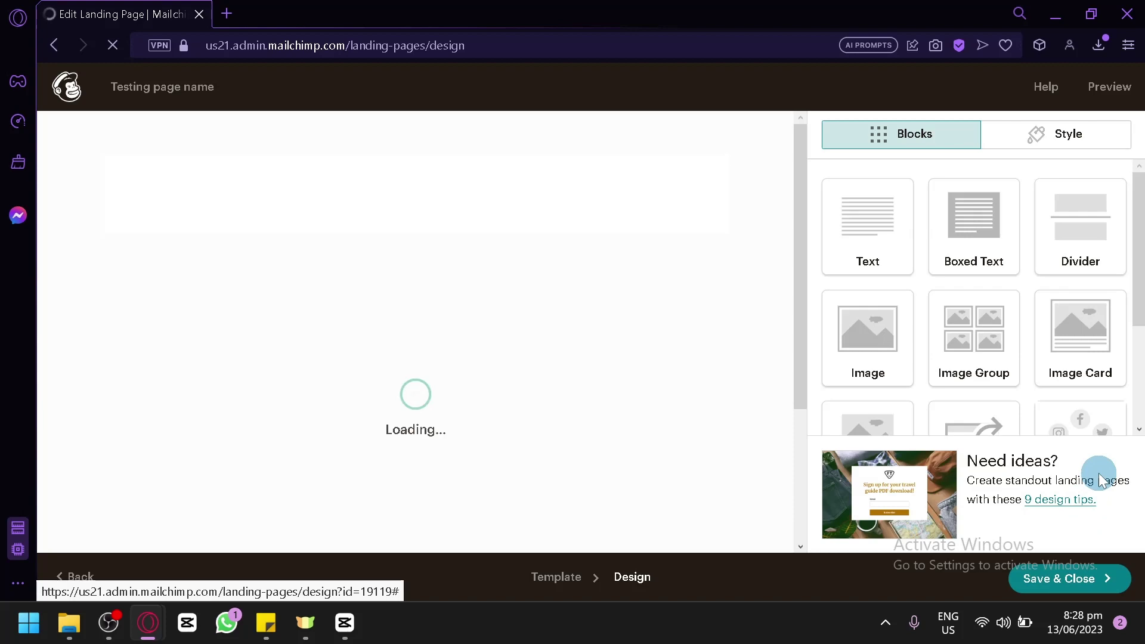
- Change the page background colour to a very dark red (#190404)
{"action": "scroll", "coordinate": [876, 352], "scroll_direction": "down", "scroll_amount": 2}
{"action": "scroll", "coordinate": [877, 353], "scroll_direction": "up", "scroll_amount": 2}
{"action": "scroll", "coordinate": [490, 284], "scroll_direction": "down", "scroll_amount": 4}
{"action": "scroll", "coordinate": [495, 287], "scroll_direction": "up", "scroll_amount": 4}
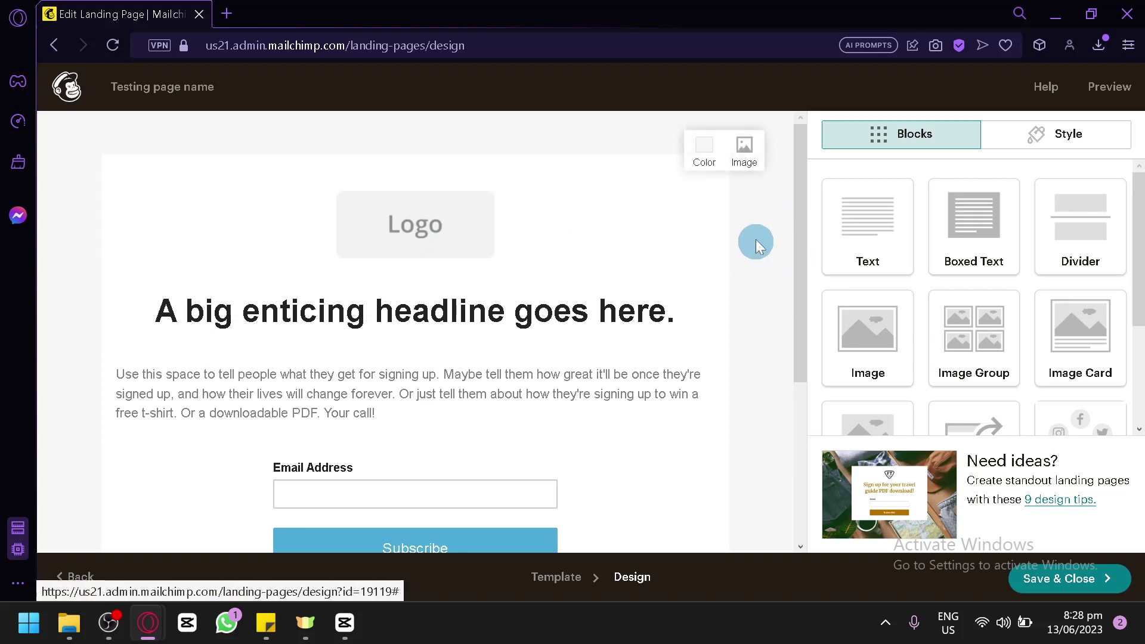
{"action": "left_click", "coordinate": [759, 205]}
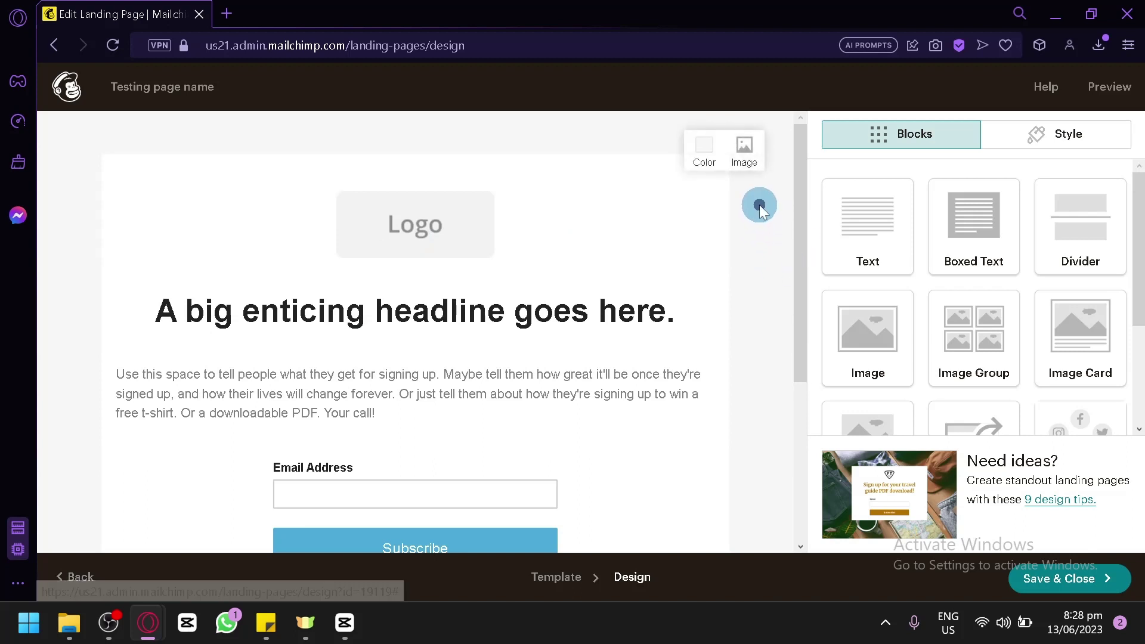
{"action": "left_click", "coordinate": [715, 158]}
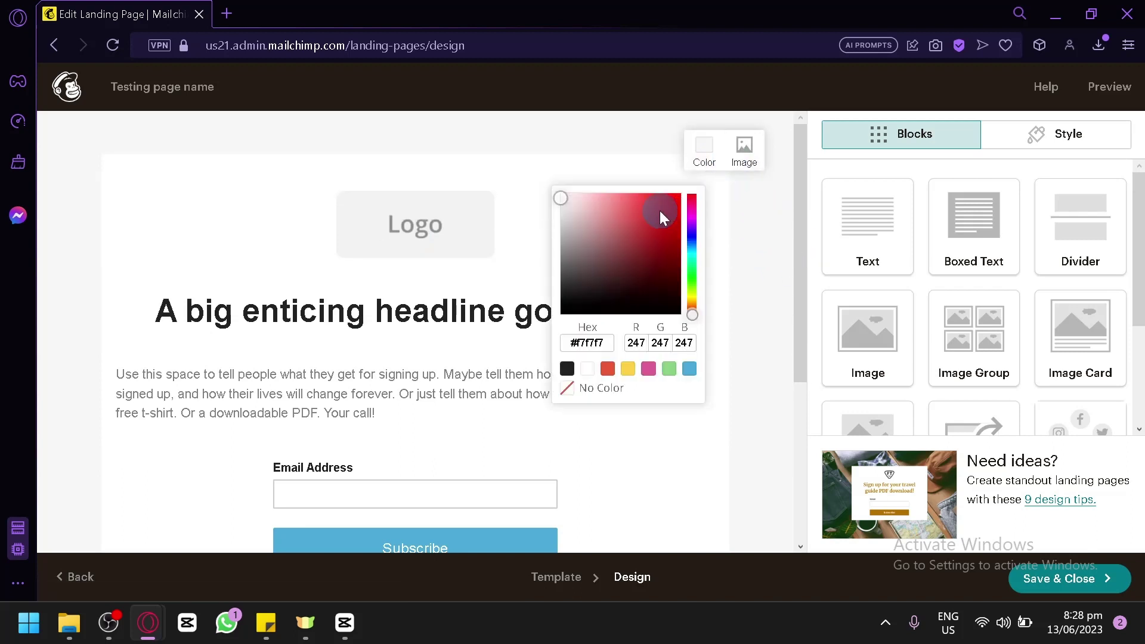
{"action": "left_click", "coordinate": [659, 211]}
{"action": "left_click_drag", "start_coordinate": [659, 210], "coordinate": [656, 325]}
{"action": "left_click", "coordinate": [705, 146]}
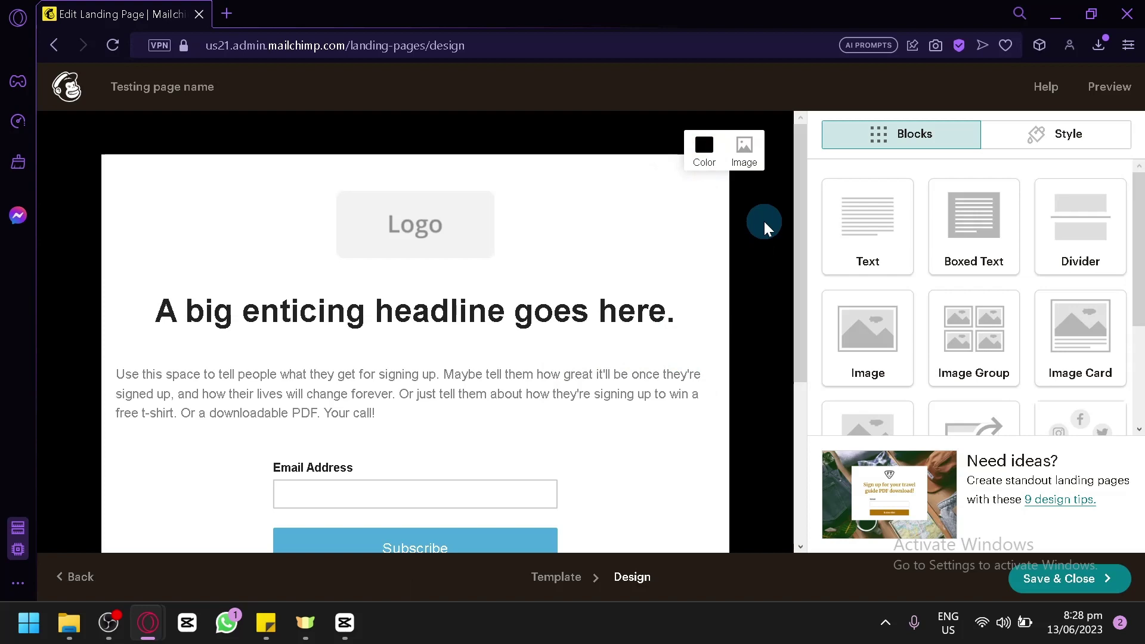
- Inspect the settings of the body paragraph and the signup form fields
{"action": "scroll", "coordinate": [764, 220], "scroll_direction": "down", "scroll_amount": 2}
{"action": "scroll", "coordinate": [639, 276], "scroll_direction": "up", "scroll_amount": 3}
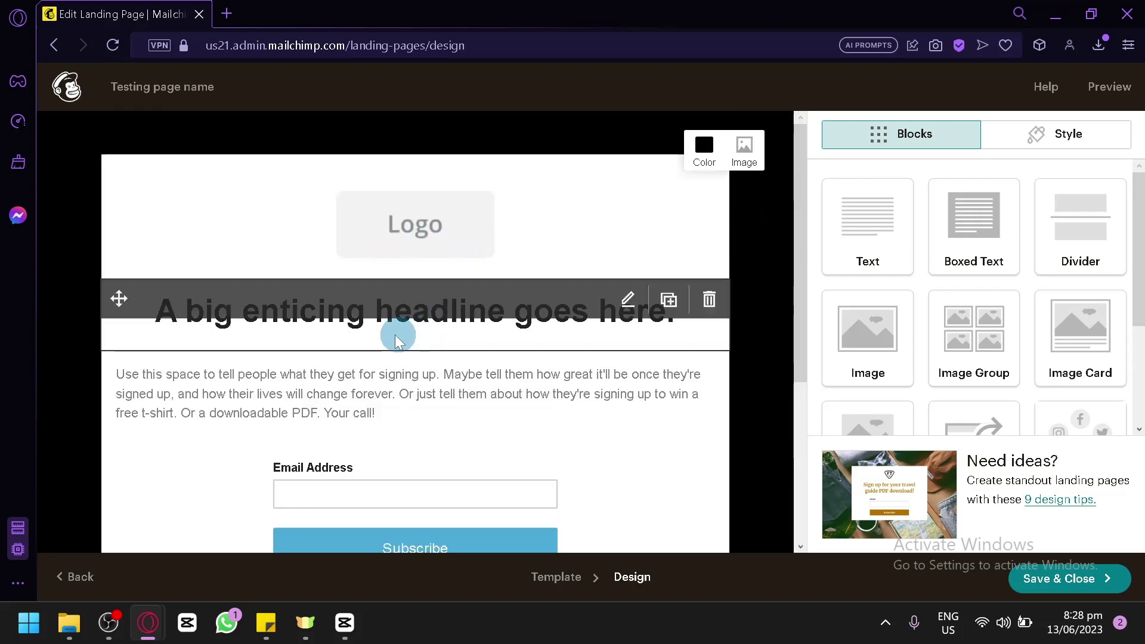
{"action": "left_click", "coordinate": [314, 402]}
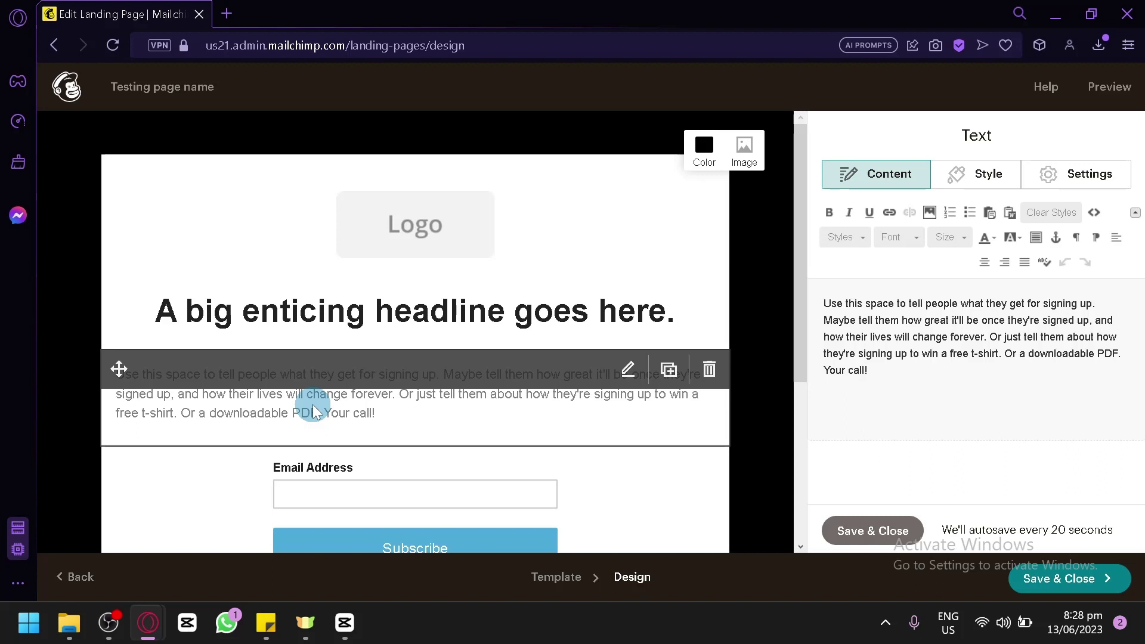
{"action": "scroll", "coordinate": [313, 412], "scroll_direction": "down", "scroll_amount": 2}
{"action": "left_click", "coordinate": [409, 403]}
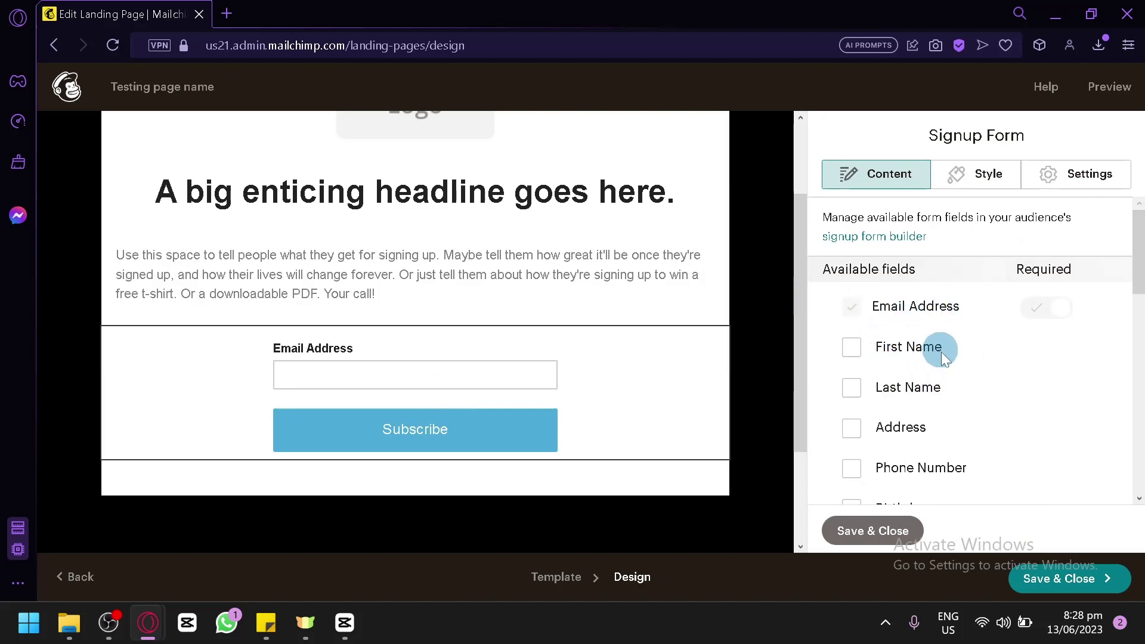
- Bring up the logo block's settings, showing Your Default Logo at 100% size
{"action": "scroll", "coordinate": [1040, 295], "scroll_direction": "down", "scroll_amount": 5}
{"action": "scroll", "coordinate": [1058, 341], "scroll_direction": "up", "scroll_amount": 5}
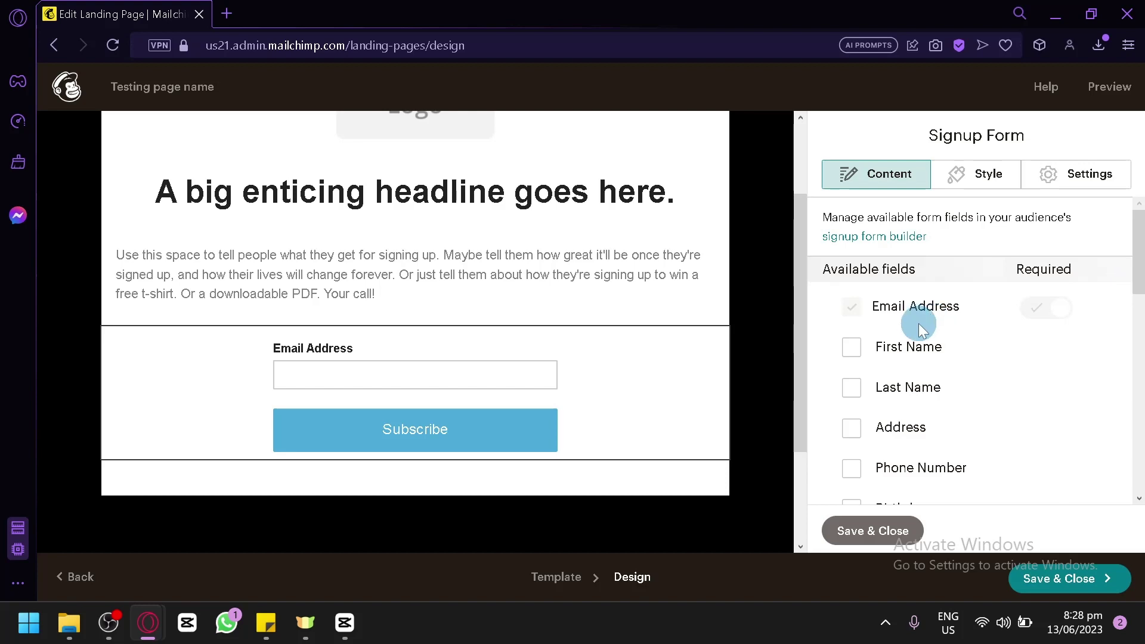
{"action": "scroll", "coordinate": [428, 402], "scroll_direction": "down", "scroll_amount": 2}
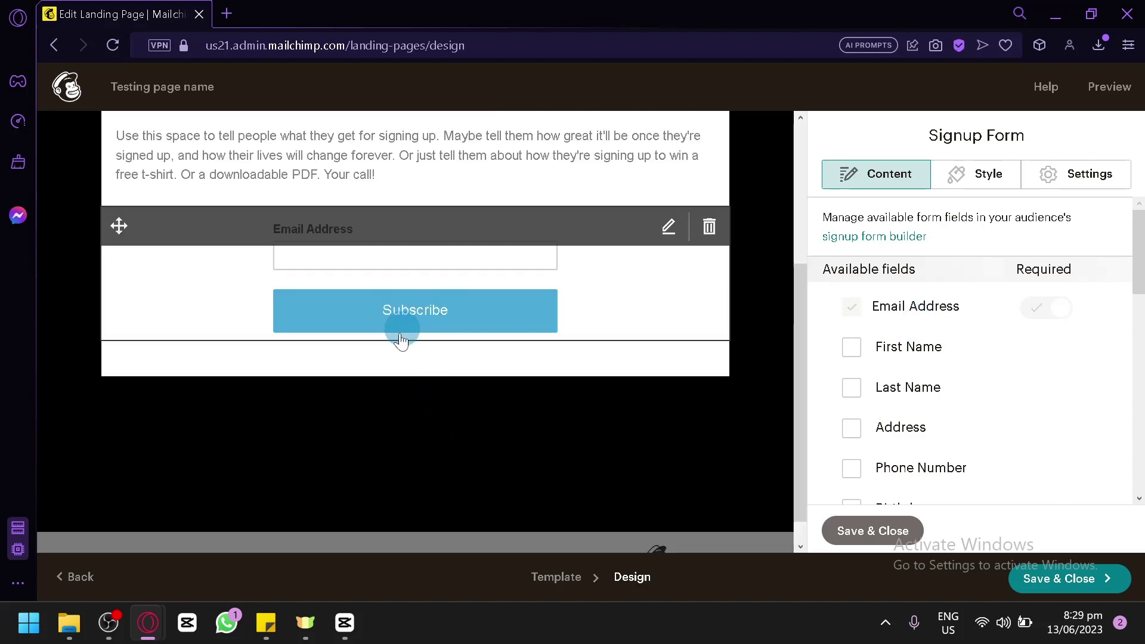
{"action": "scroll", "coordinate": [404, 334], "scroll_direction": "down", "scroll_amount": 1}
{"action": "scroll", "coordinate": [369, 397], "scroll_direction": "up", "scroll_amount": 5}
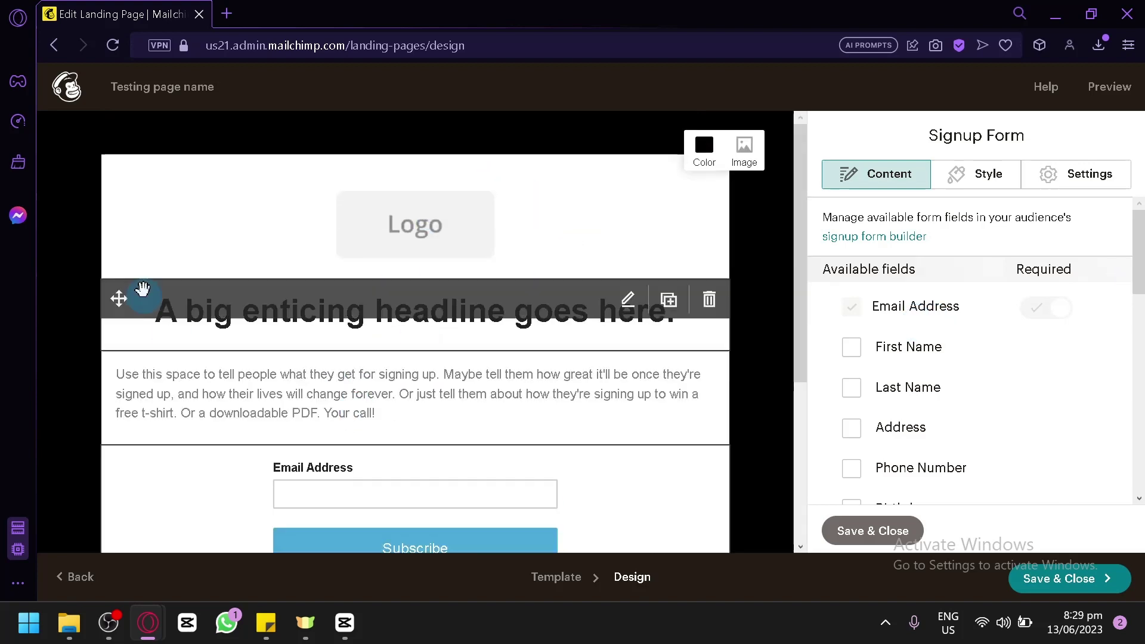
{"action": "scroll", "coordinate": [728, 348], "scroll_direction": "down", "scroll_amount": 2}
{"action": "scroll", "coordinate": [525, 192], "scroll_direction": "up", "scroll_amount": 2}
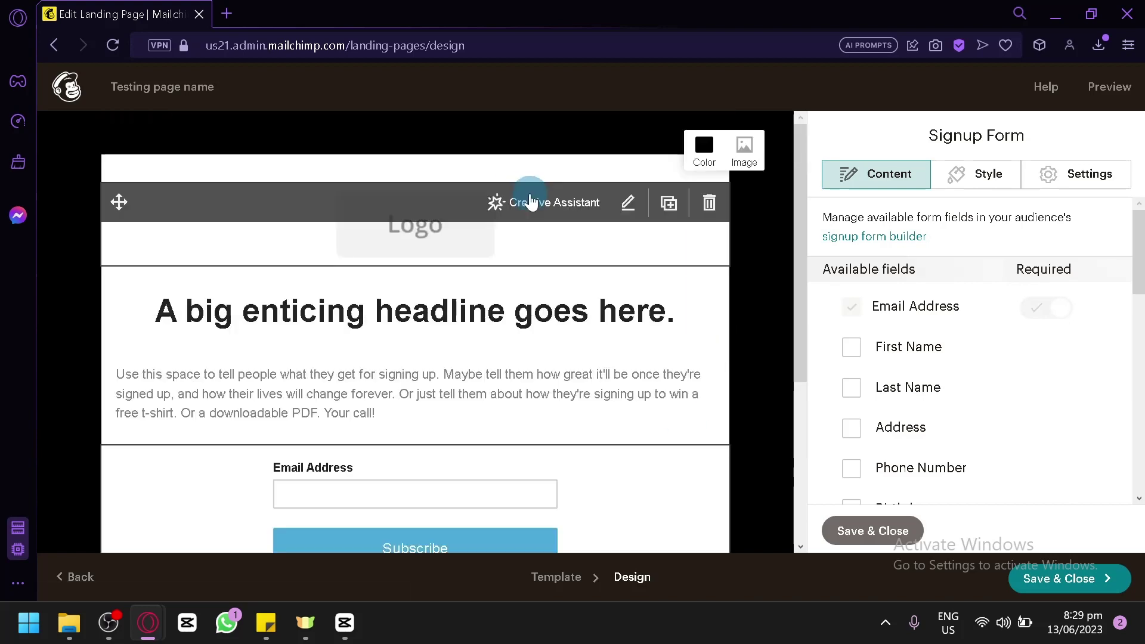
{"action": "left_click", "coordinate": [481, 245]}
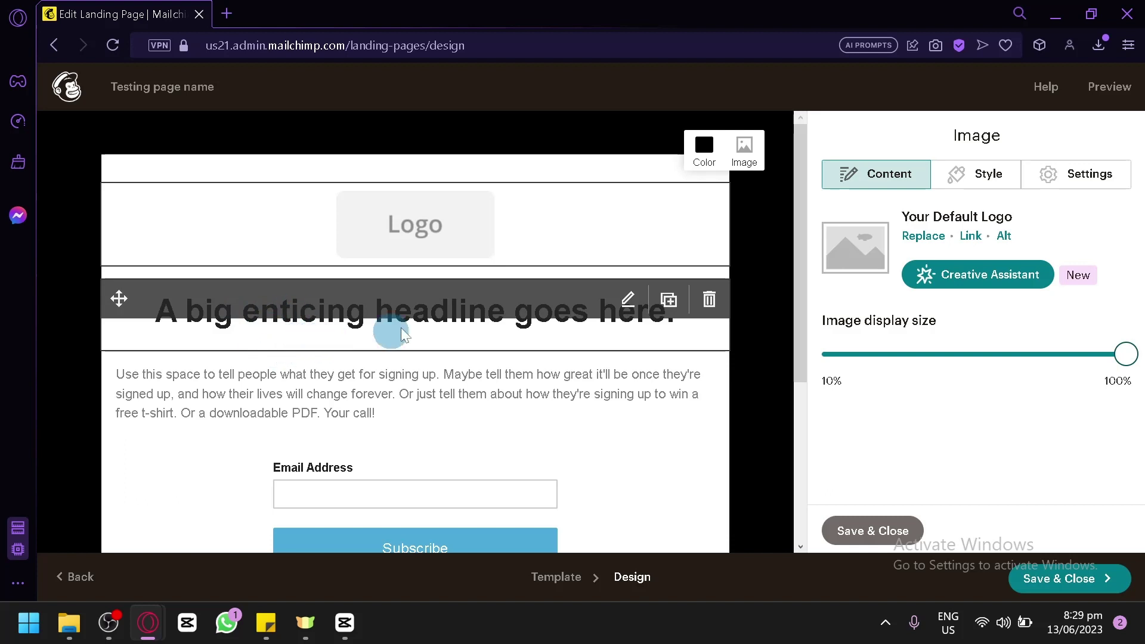
- Append 'qweqw' to the end of the headline 'A big enticing headline goes here'
{"action": "left_click", "coordinate": [629, 300]}
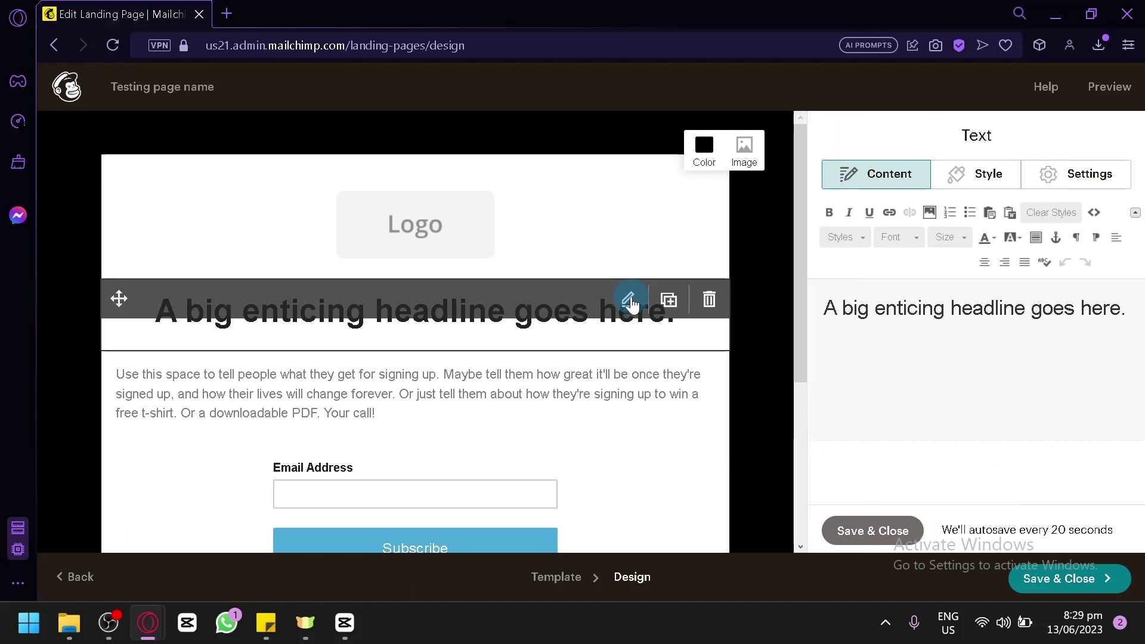
{"action": "left_click_drag", "start_coordinate": [826, 309], "coordinate": [1129, 309]}
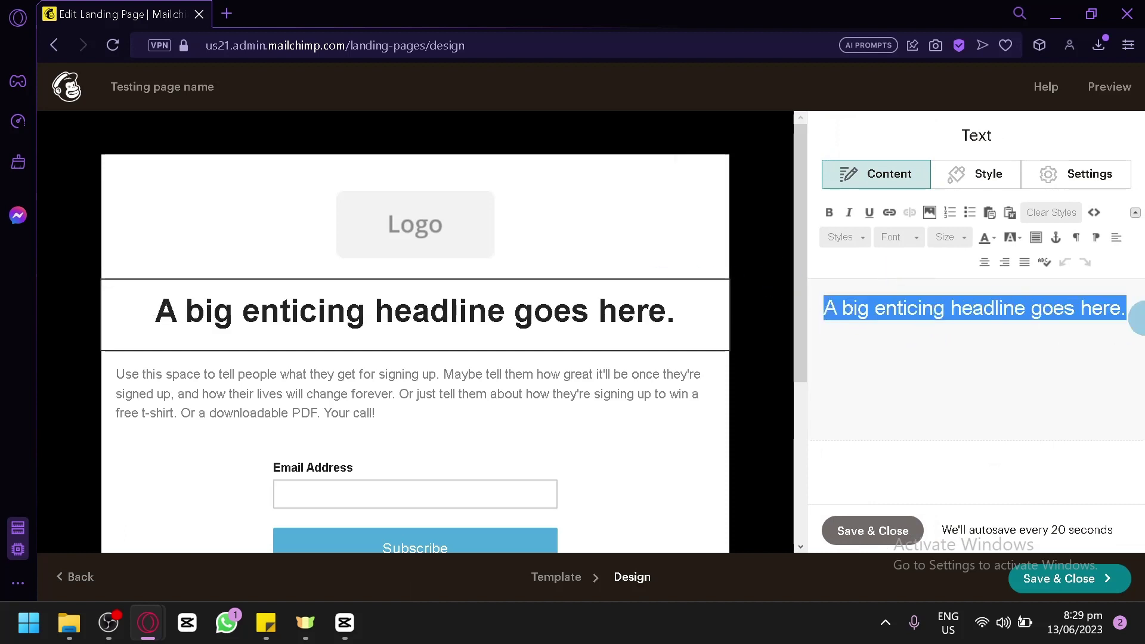
{"action": "left_click", "coordinate": [1126, 327]}
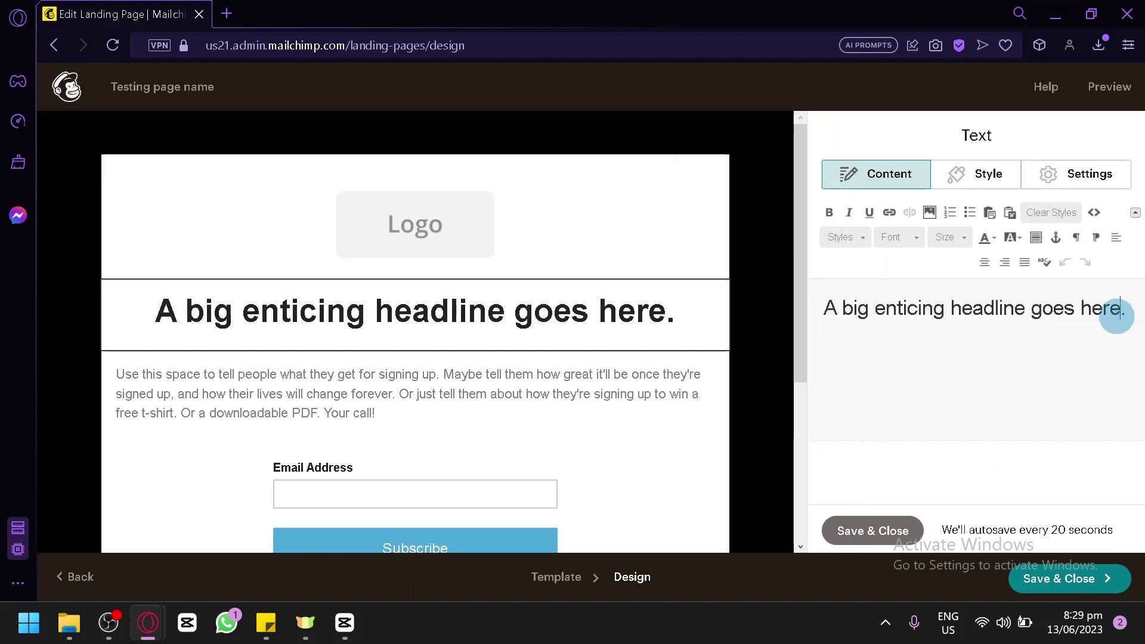
{"action": "type", "text": "qweqw"}
{"action": "mouse_move", "coordinate": [454, 357]}
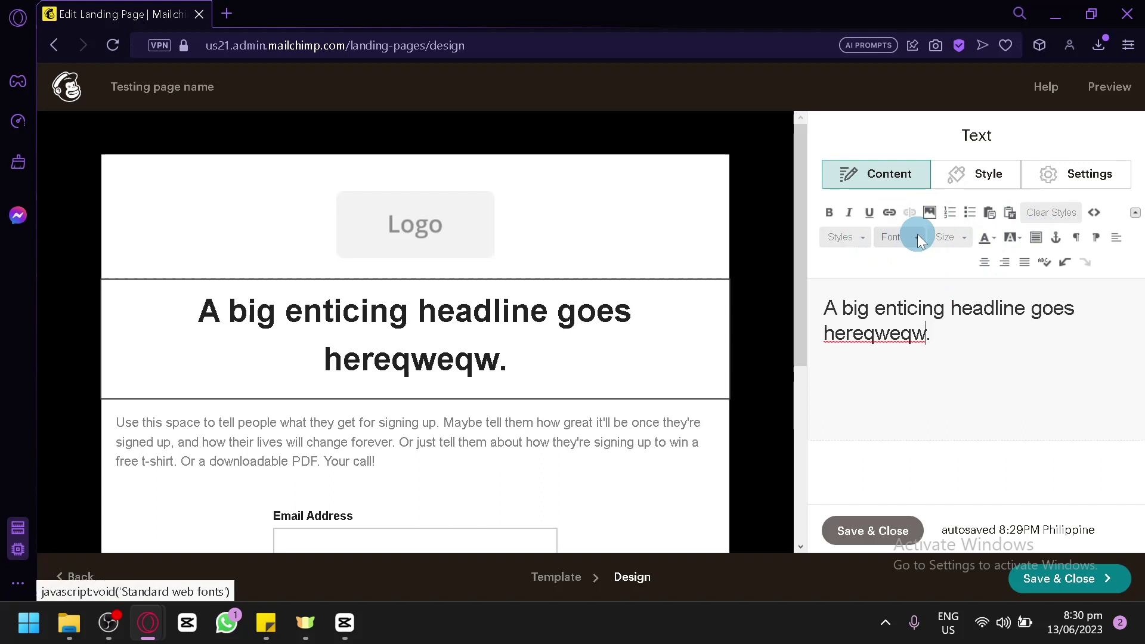
- Set the headline block to 2 columns with a wide headline column beside a narrow one
{"action": "left_click", "coordinate": [985, 179]}
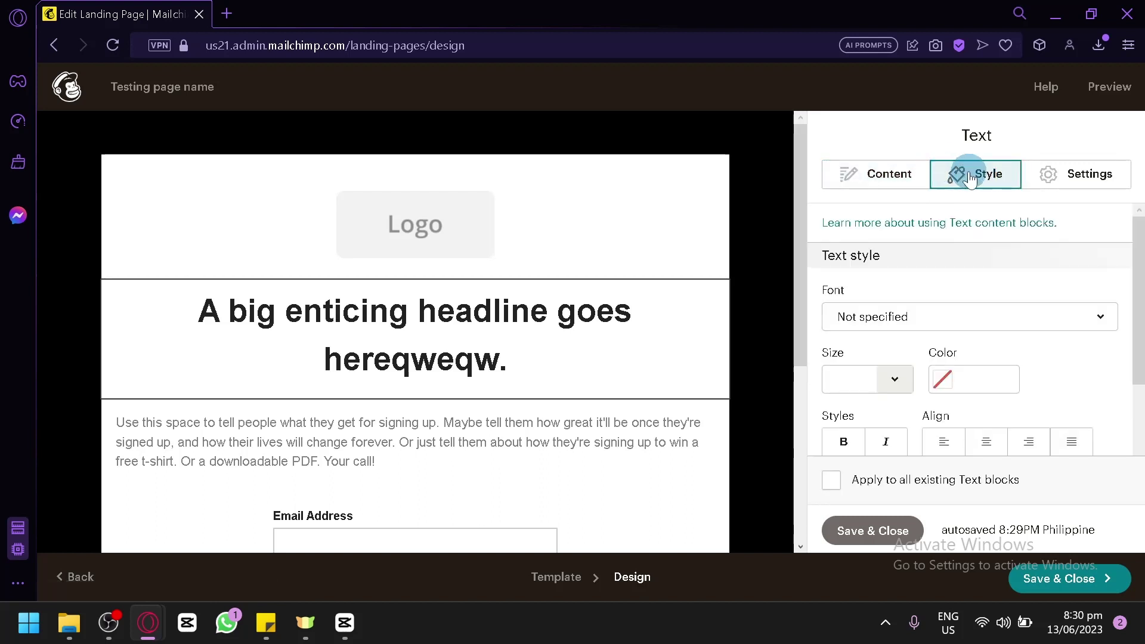
{"action": "scroll", "coordinate": [829, 294], "scroll_direction": "down", "scroll_amount": 2}
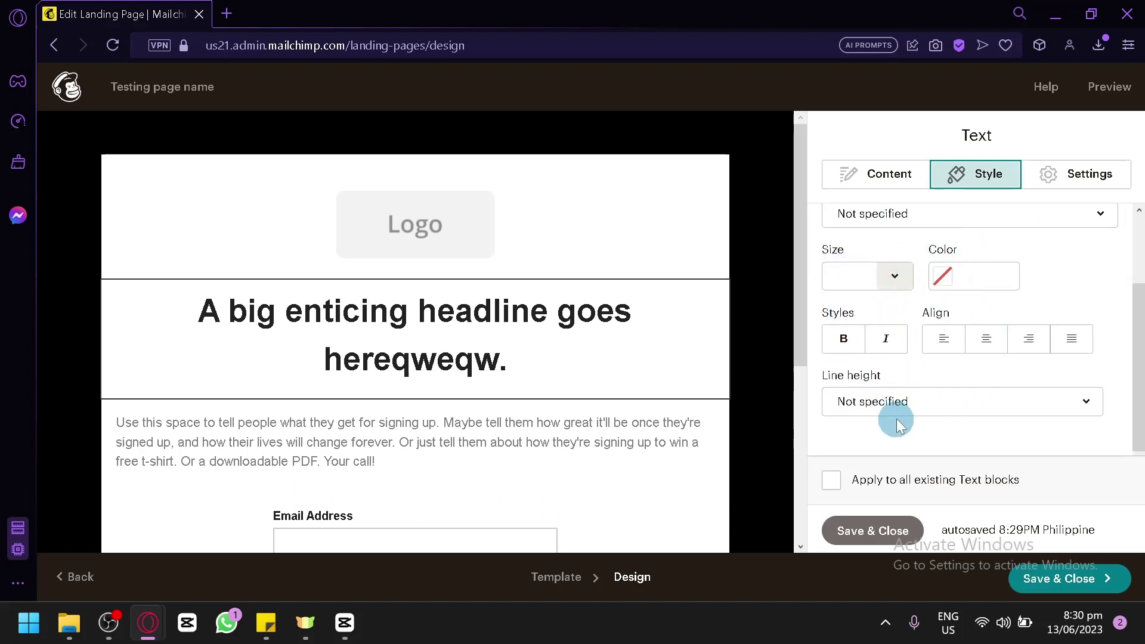
{"action": "left_click", "coordinate": [1041, 185]}
{"action": "left_click", "coordinate": [1004, 274]}
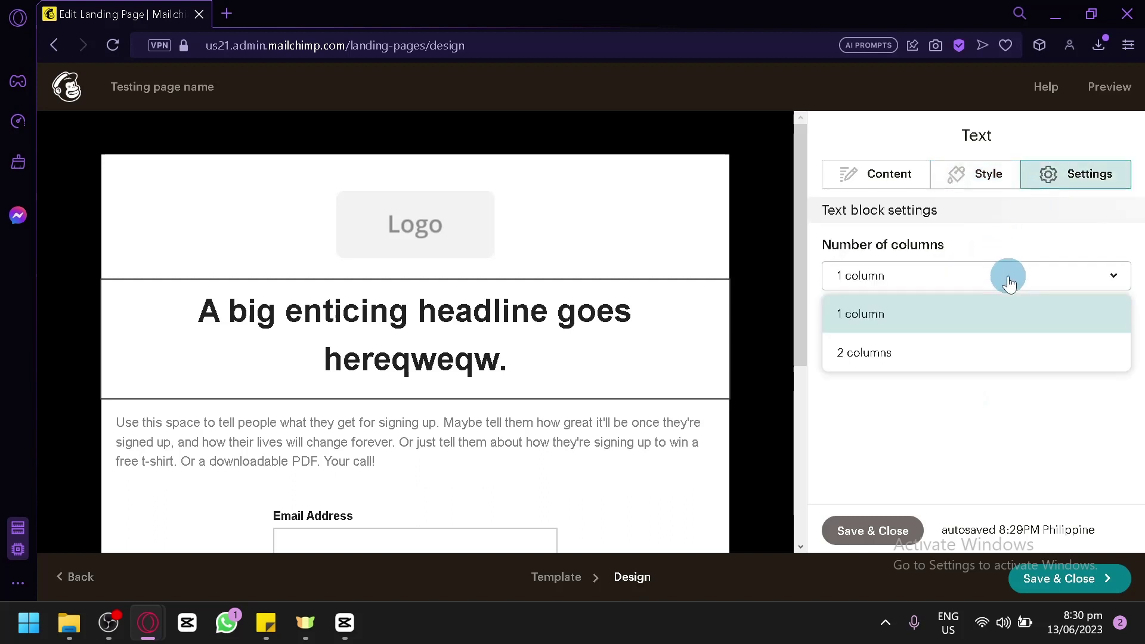
{"action": "left_click", "coordinate": [987, 352]}
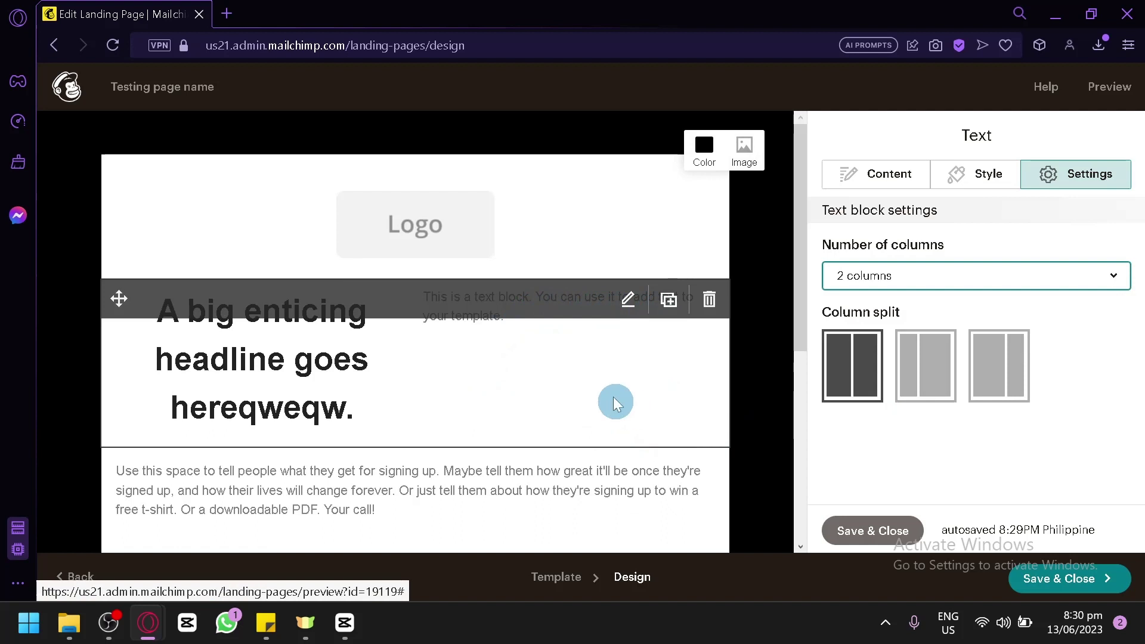
{"action": "left_click", "coordinate": [923, 376]}
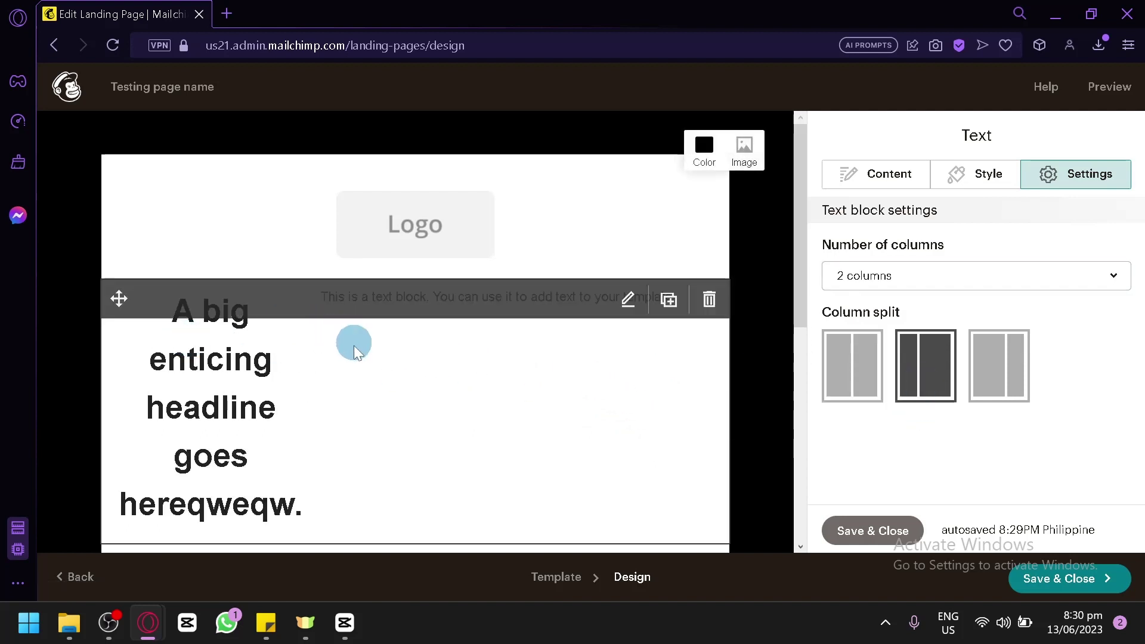
{"action": "left_click", "coordinate": [996, 364]}
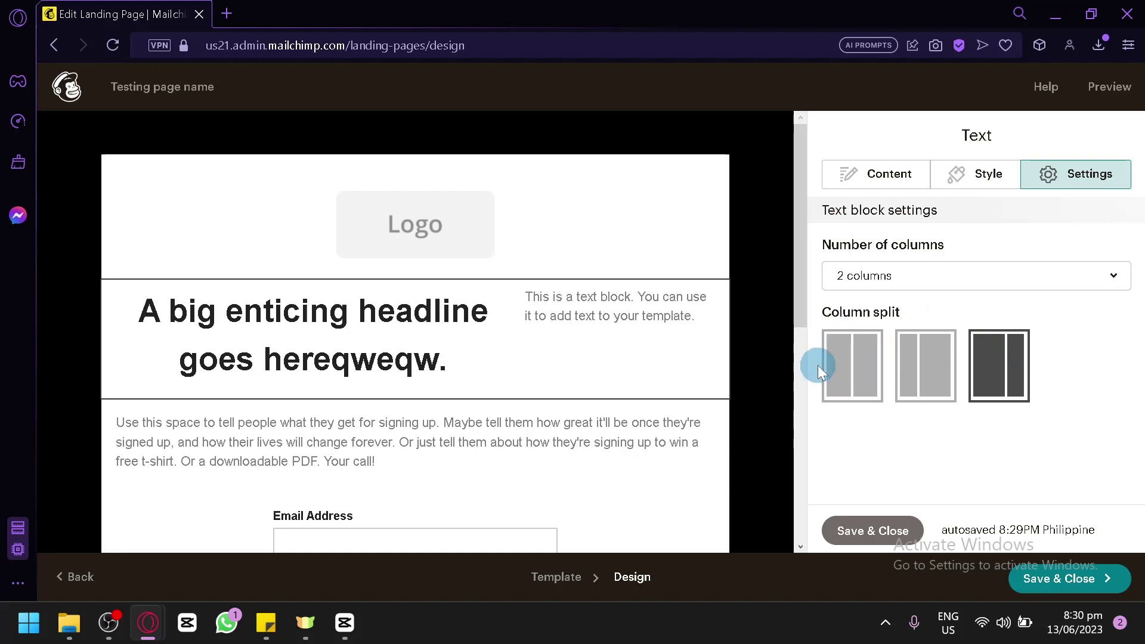
{"action": "left_click", "coordinate": [875, 179]}
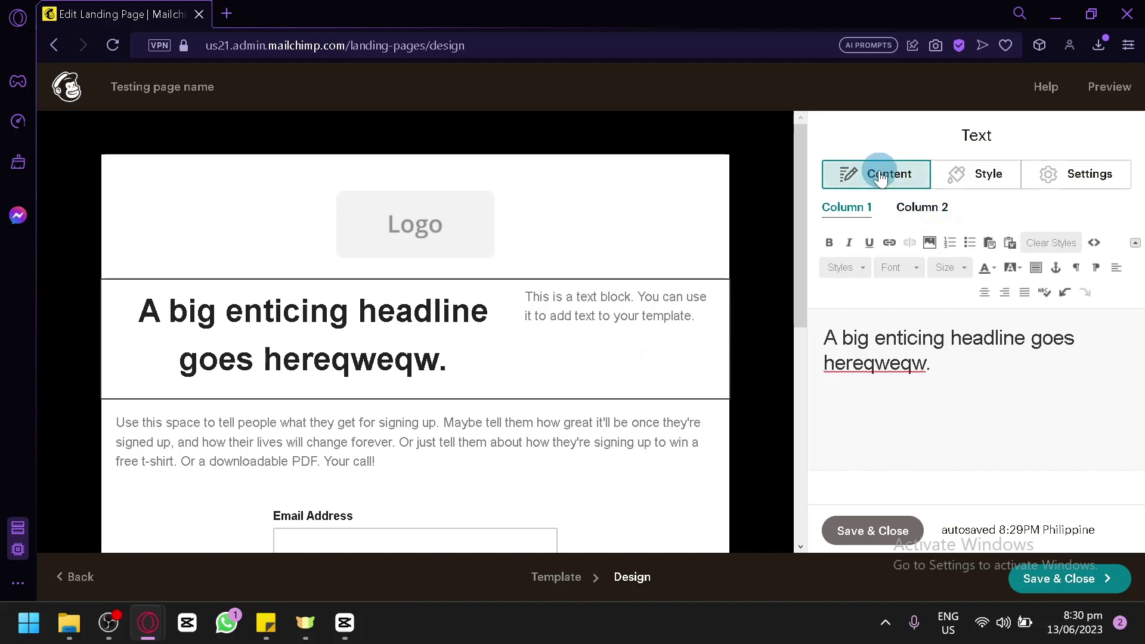
- Insert 'asdad' into the right-column text so it reads 'You canasdad use it'
{"action": "left_click", "coordinate": [926, 212]}
{"action": "left_click", "coordinate": [954, 384]}
{"action": "type", "text": "asdad"}
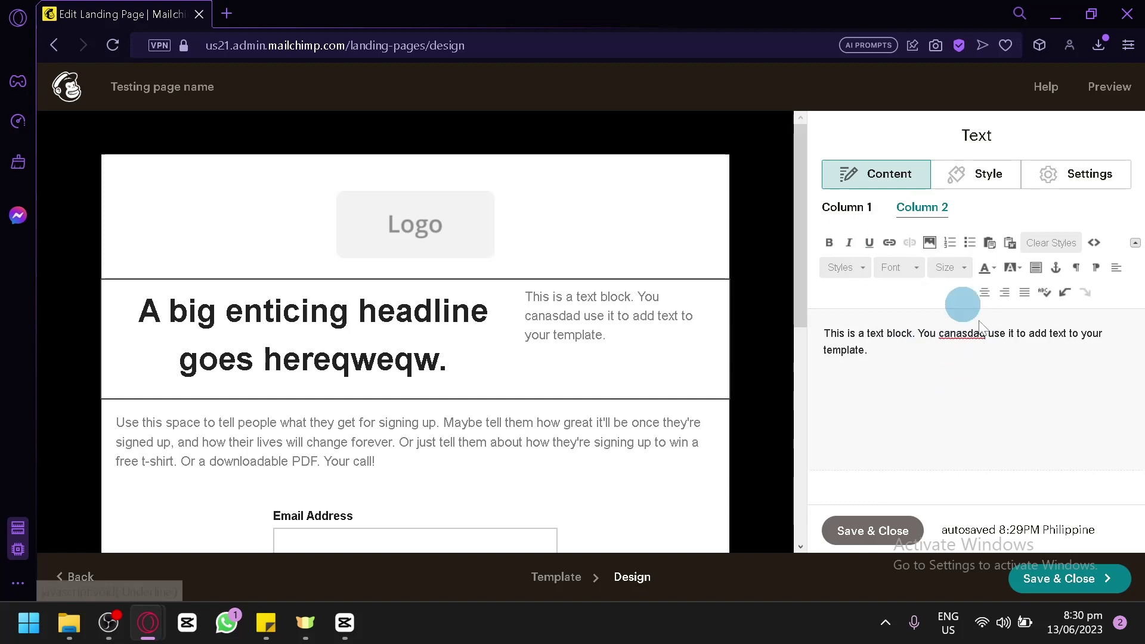
{"action": "scroll", "coordinate": [718, 340], "scroll_direction": "down", "scroll_amount": 2}
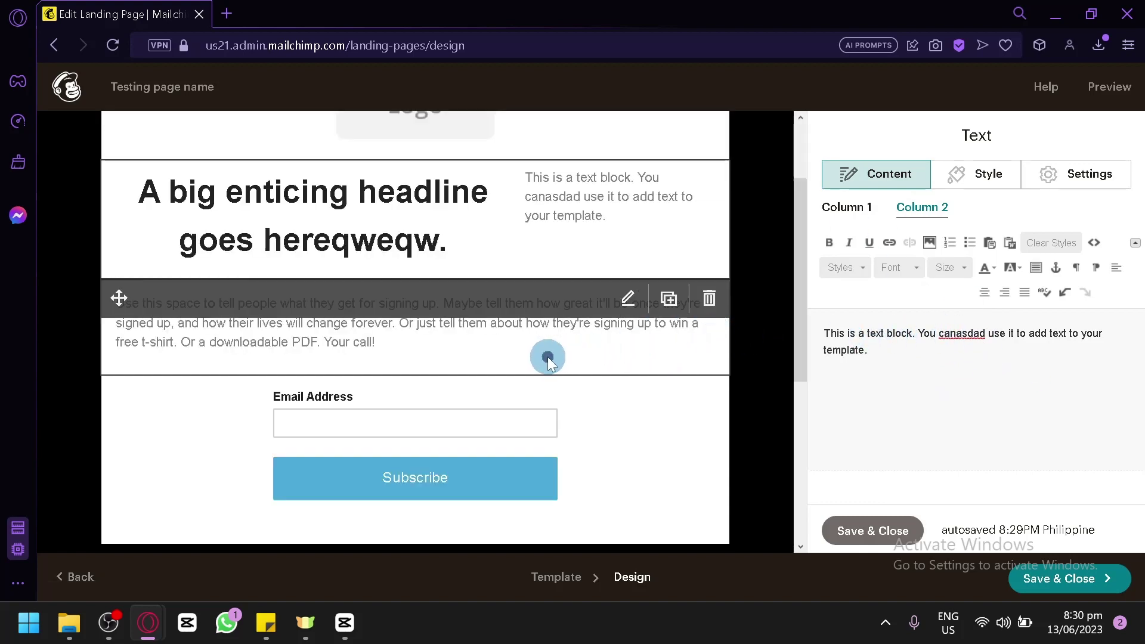
- Open the body paragraph, check its Style and Settings tabs, and duplicate the block
{"action": "left_click", "coordinate": [548, 359]}
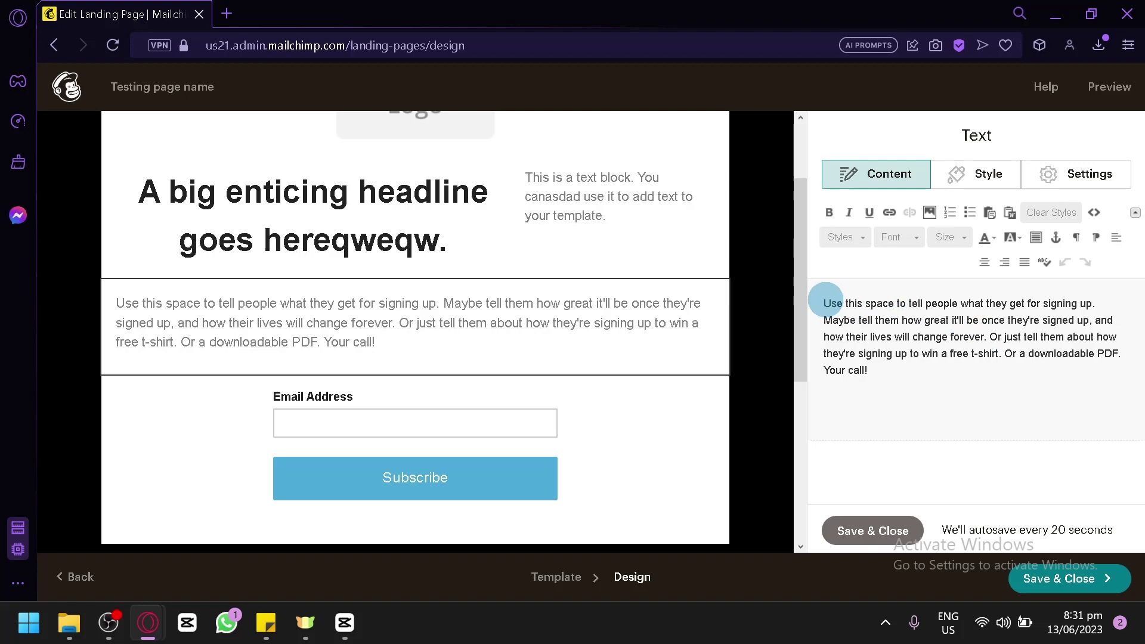
{"action": "scroll", "coordinate": [531, 289], "scroll_direction": "up", "scroll_amount": 2}
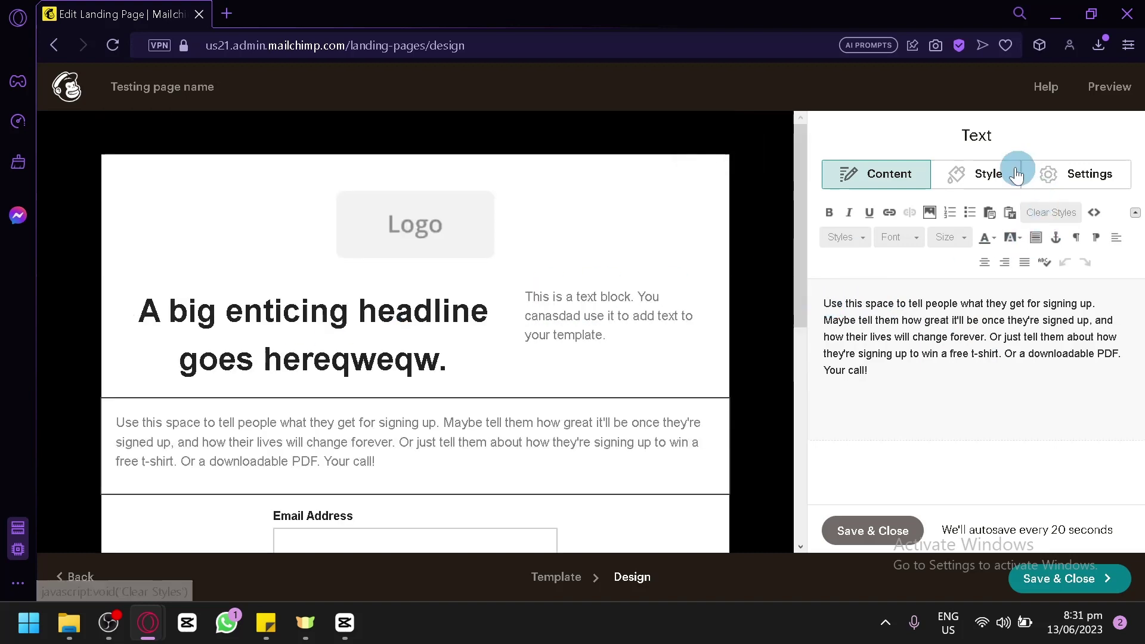
{"action": "left_click", "coordinate": [990, 174]}
{"action": "left_click", "coordinate": [1082, 174]}
{"action": "left_click", "coordinate": [906, 179]}
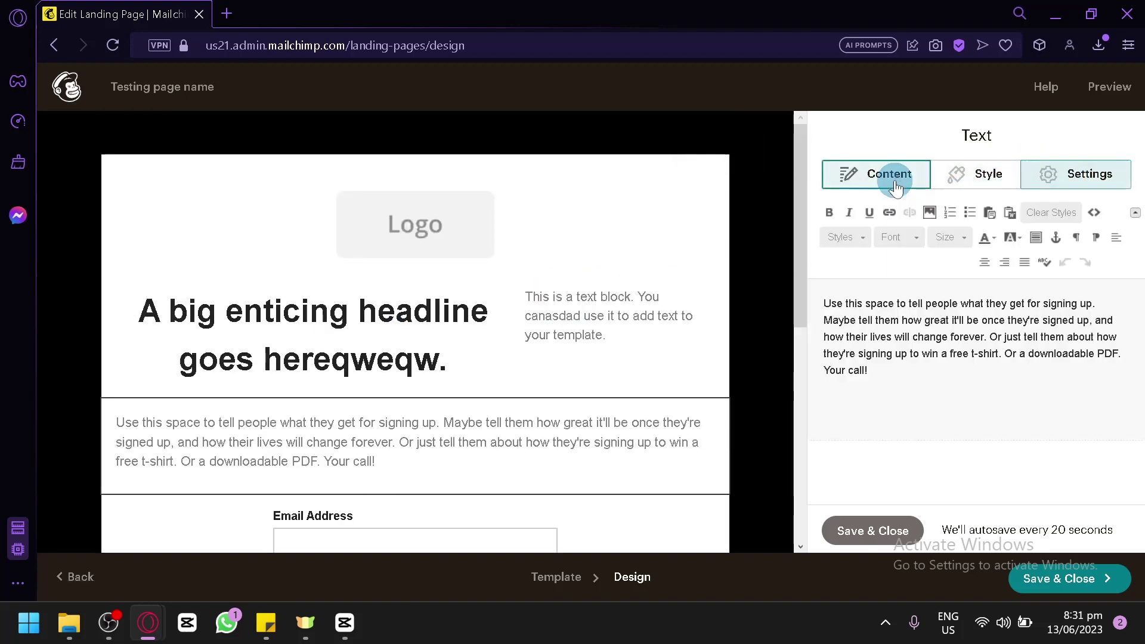
{"action": "left_click", "coordinate": [594, 443]}
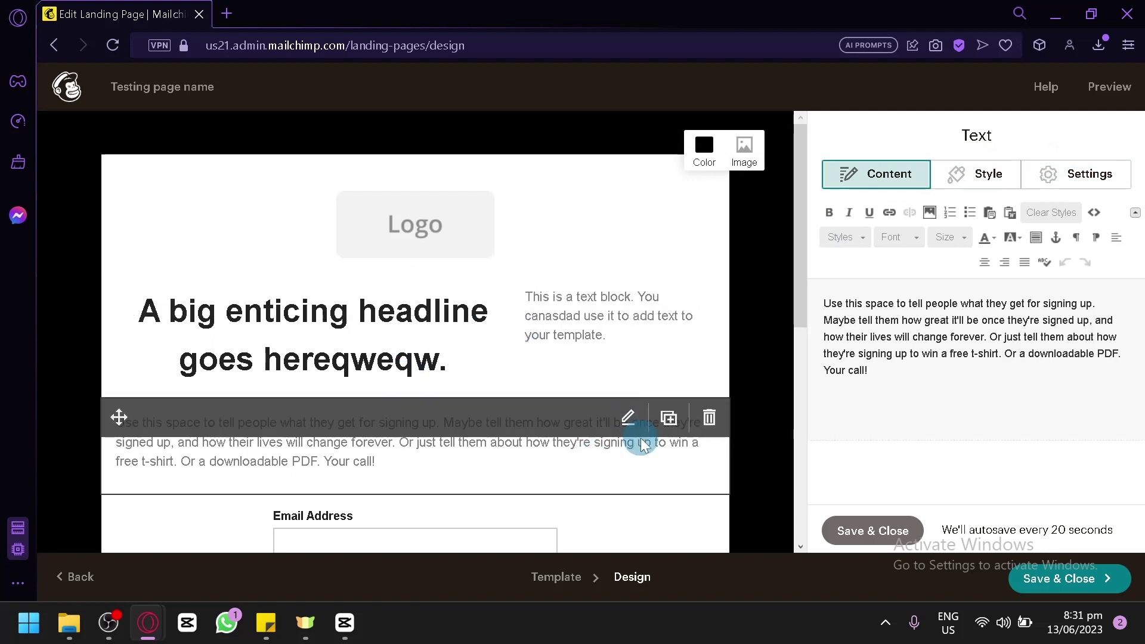
{"action": "left_click", "coordinate": [669, 420]}
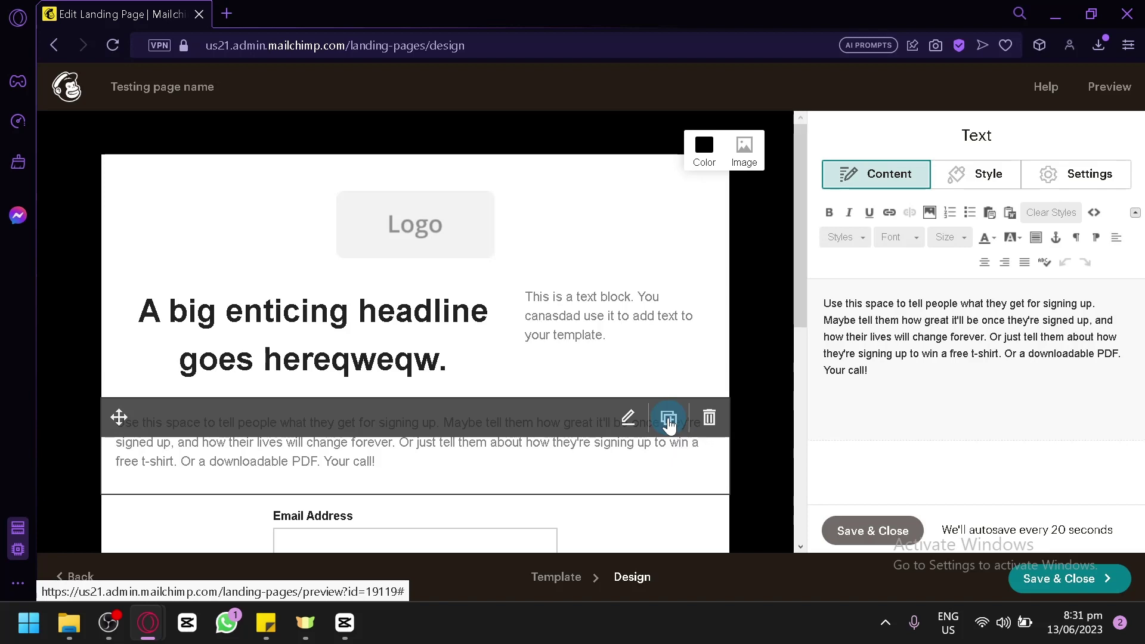
{"action": "left_click", "coordinate": [263, 244]}
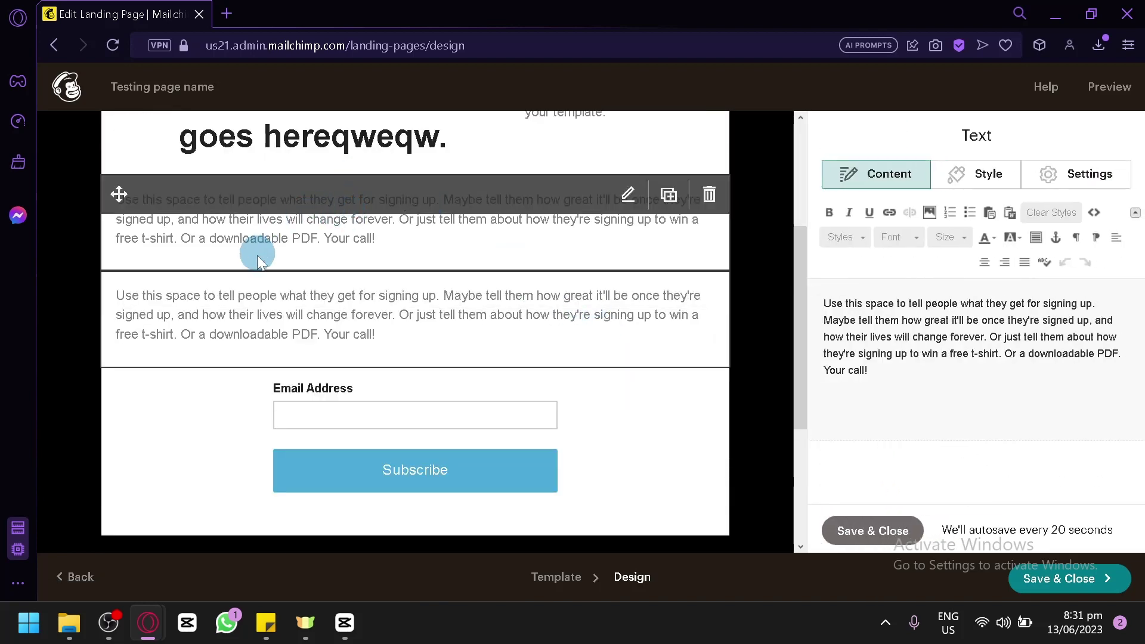
{"action": "scroll", "coordinate": [466, 308], "scroll_direction": "up", "scroll_amount": 2}
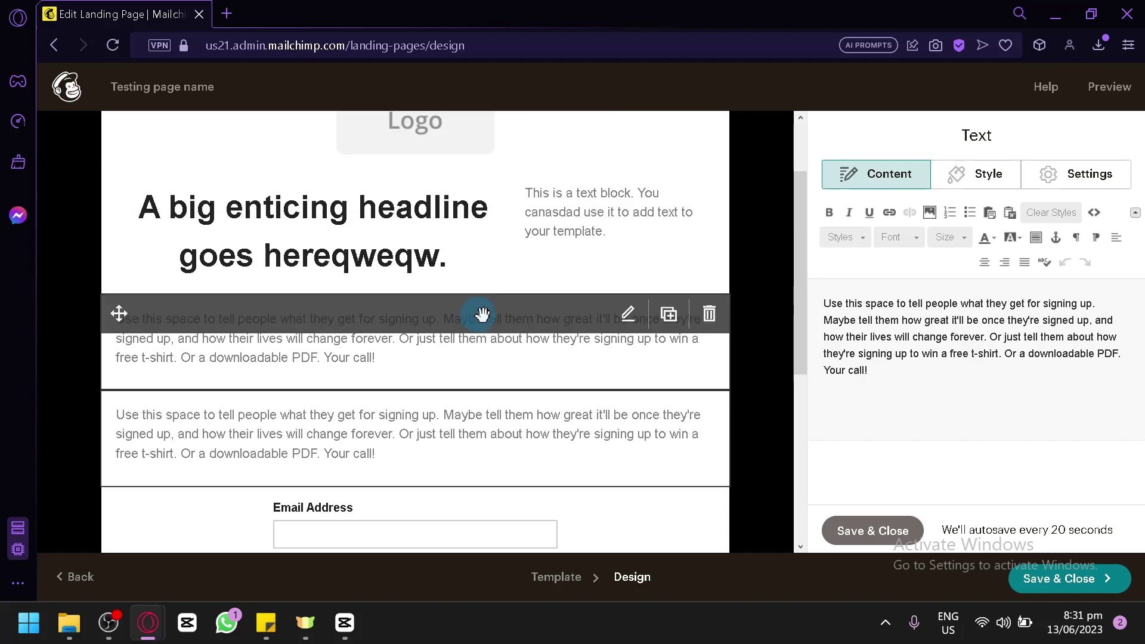
{"action": "left_click", "coordinate": [709, 314]}
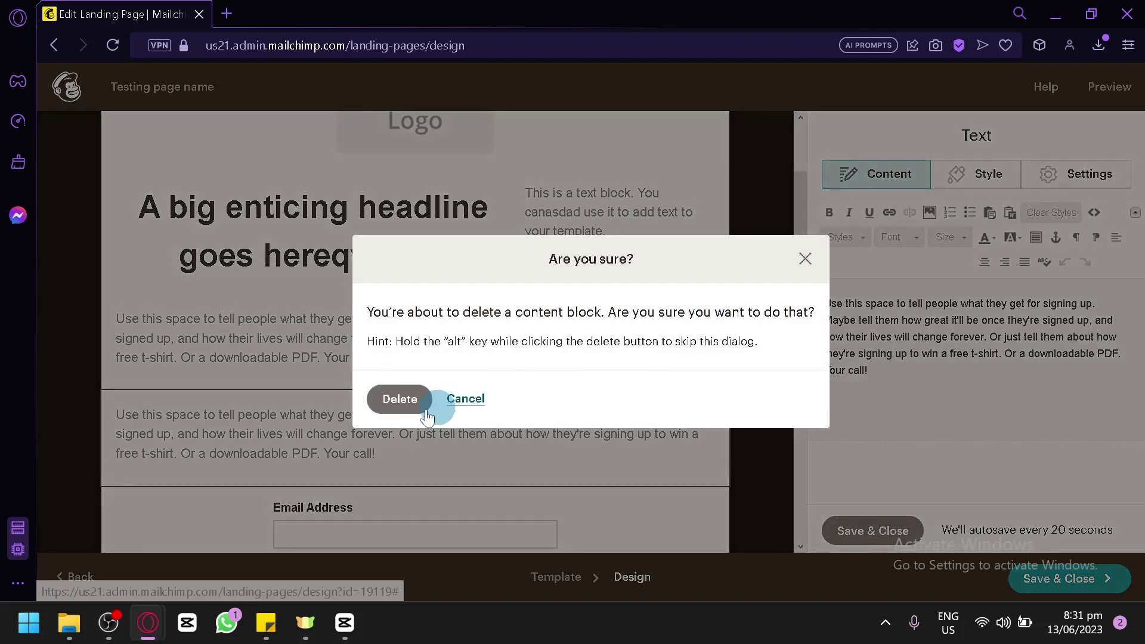
{"action": "left_click", "coordinate": [400, 399]}
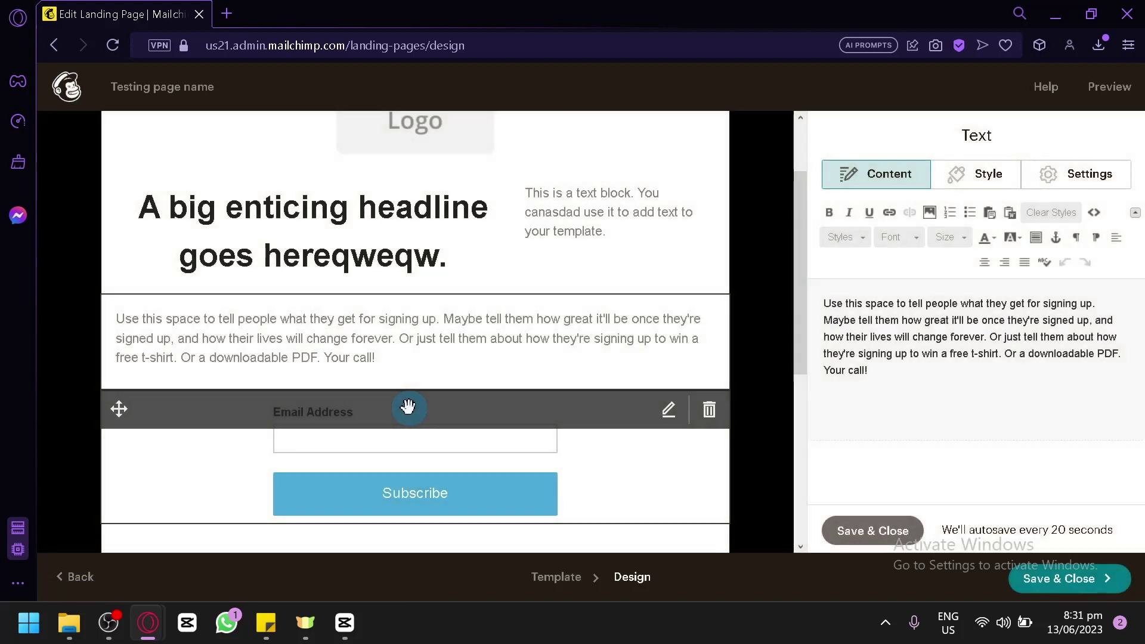
{"action": "scroll", "coordinate": [586, 361], "scroll_direction": "up", "scroll_amount": 2}
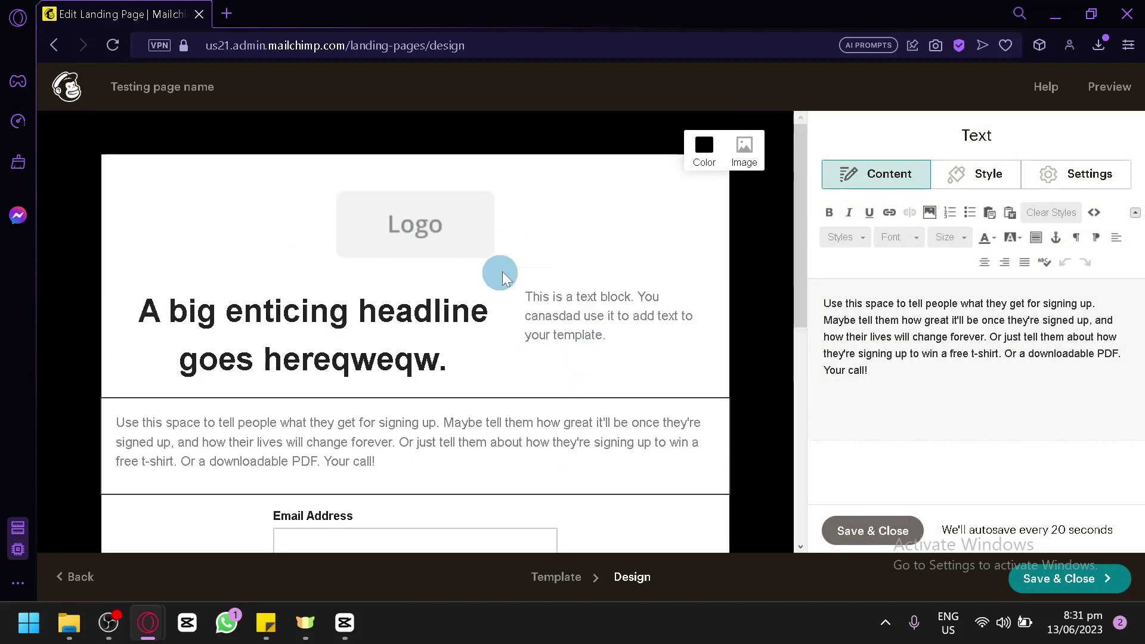
- Open the logo block and try its size and rounded-corner style options
{"action": "scroll", "coordinate": [504, 267], "scroll_direction": "down", "scroll_amount": 4}
{"action": "scroll", "coordinate": [465, 265], "scroll_direction": "up", "scroll_amount": 4}
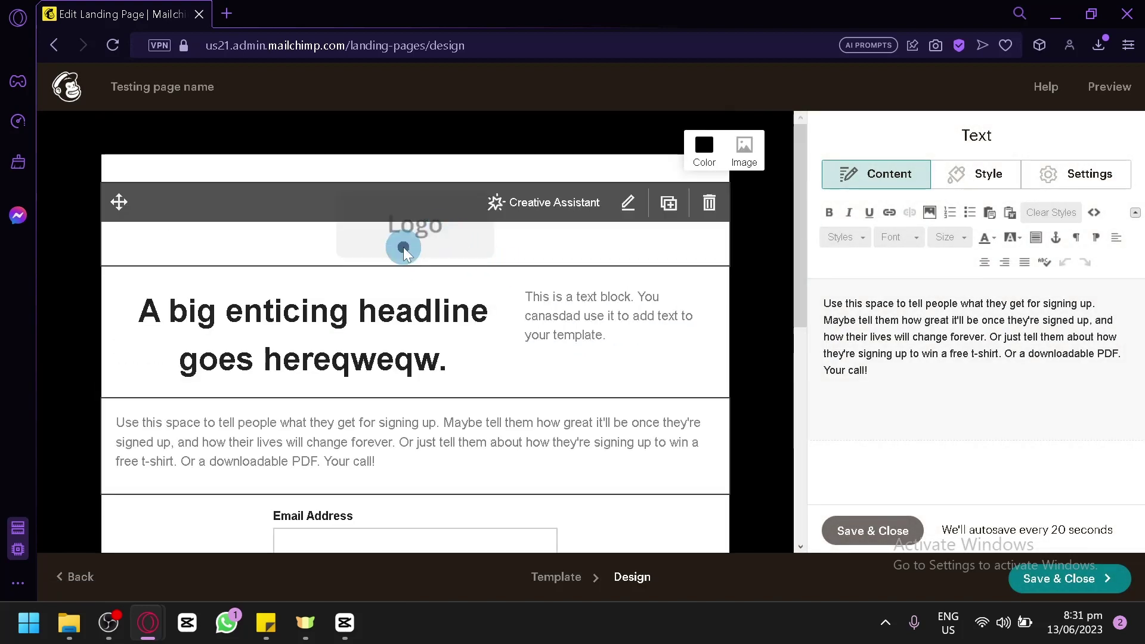
{"action": "left_click", "coordinate": [357, 226]}
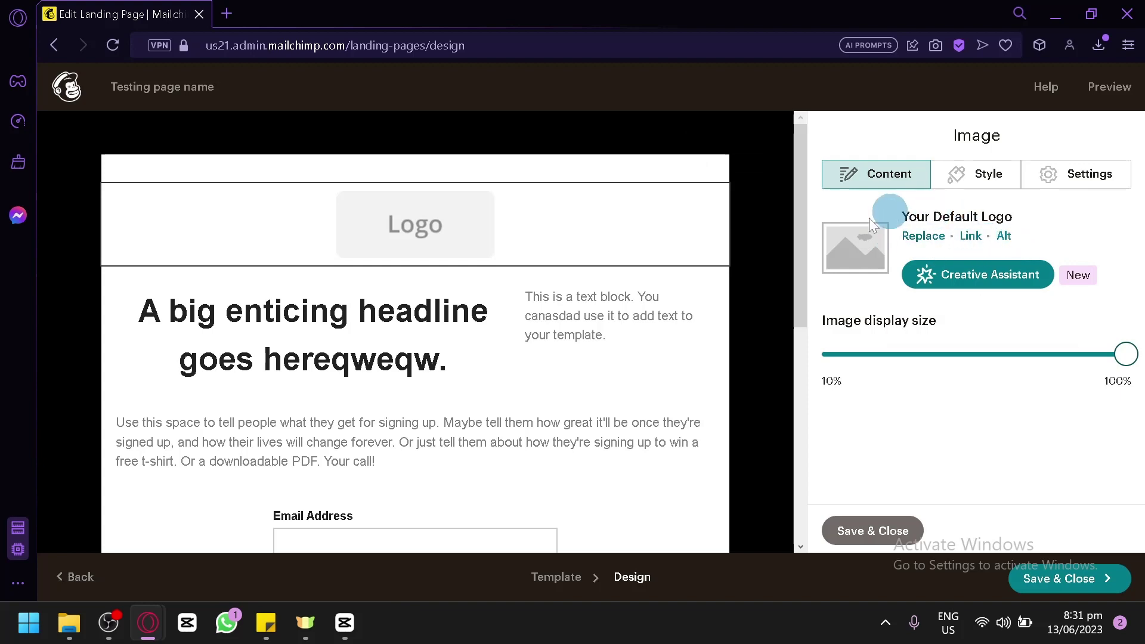
{"action": "mouse_move", "coordinate": [1117, 356]}
{"action": "left_mouse_down"}
{"action": "mouse_move", "coordinate": [1048, 360]}
{"action": "mouse_move", "coordinate": [1123, 362]}
{"action": "mouse_move", "coordinate": [913, 352]}
{"action": "mouse_move", "coordinate": [1124, 354]}
{"action": "left_mouse_up"}
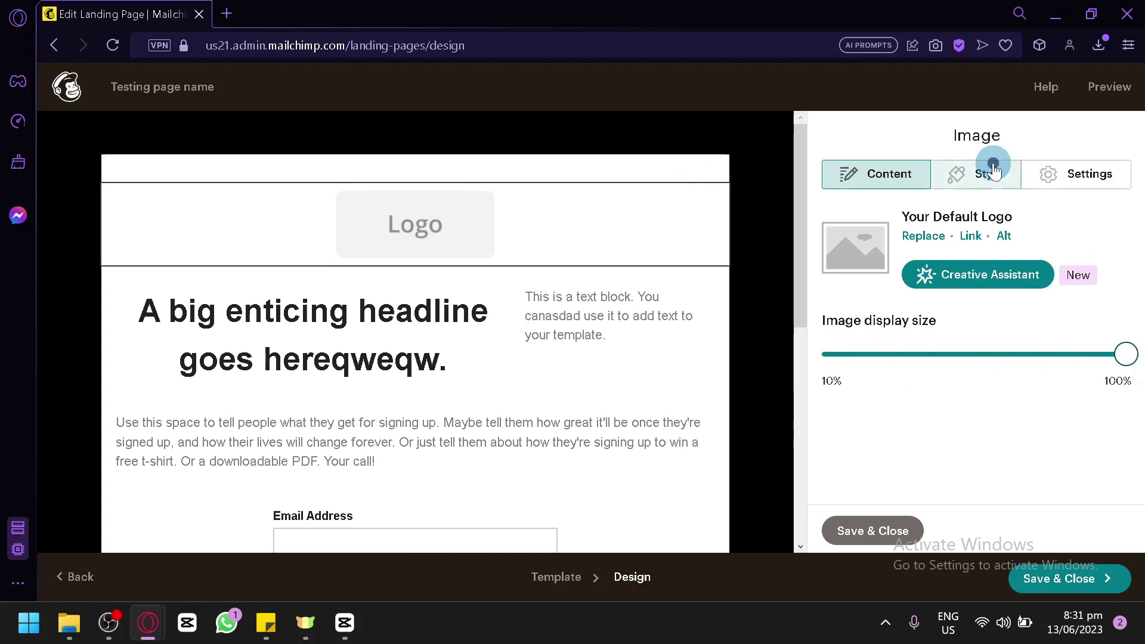
{"action": "left_click", "coordinate": [980, 190]}
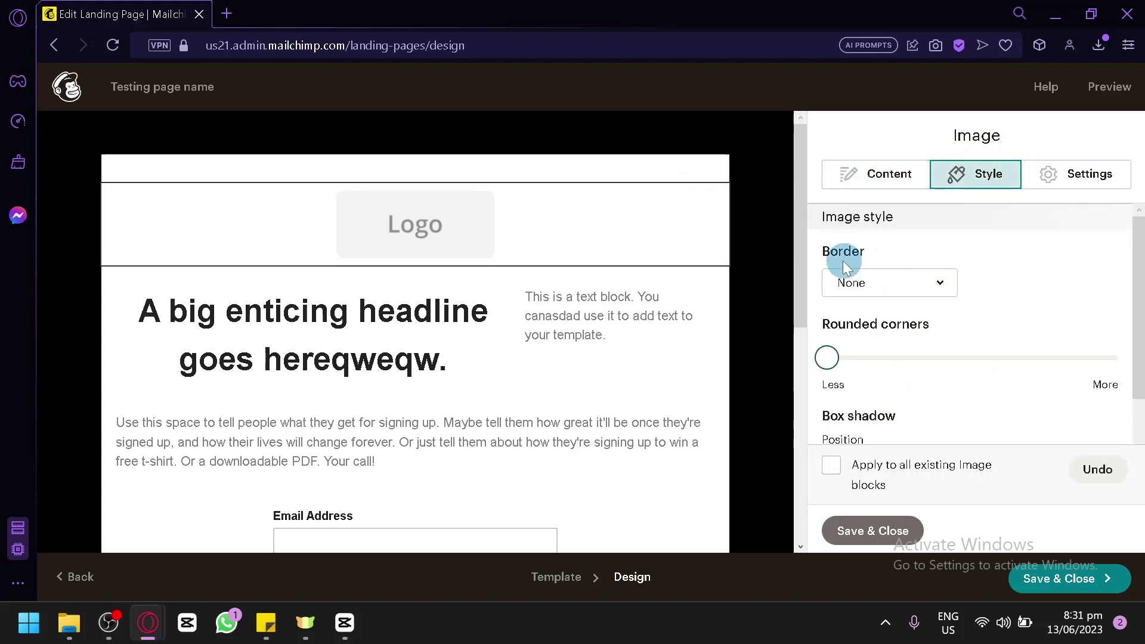
{"action": "left_click_drag", "start_coordinate": [839, 367], "coordinate": [929, 357]}
{"action": "scroll", "coordinate": [954, 334], "scroll_direction": "down", "scroll_amount": 2}
{"action": "left_click_drag", "start_coordinate": [930, 284], "coordinate": [833, 284]}
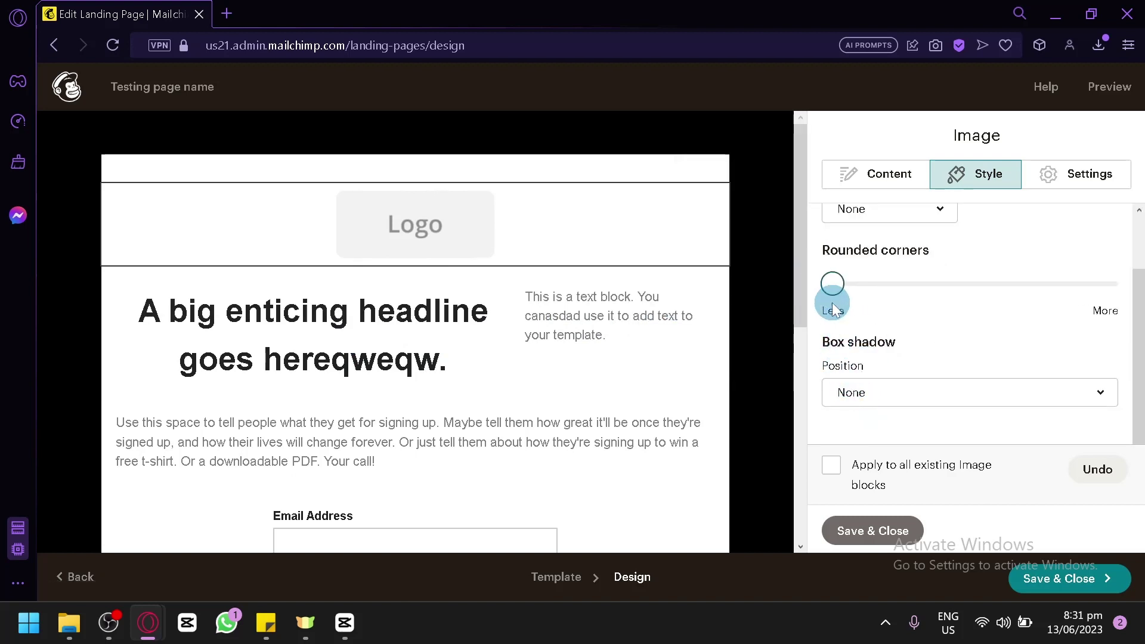
- Give the logo a bottom-right shadow with adjusted blur, offset and transparency, then save
{"action": "left_click", "coordinate": [889, 396]}
{"action": "left_click", "coordinate": [908, 322]}
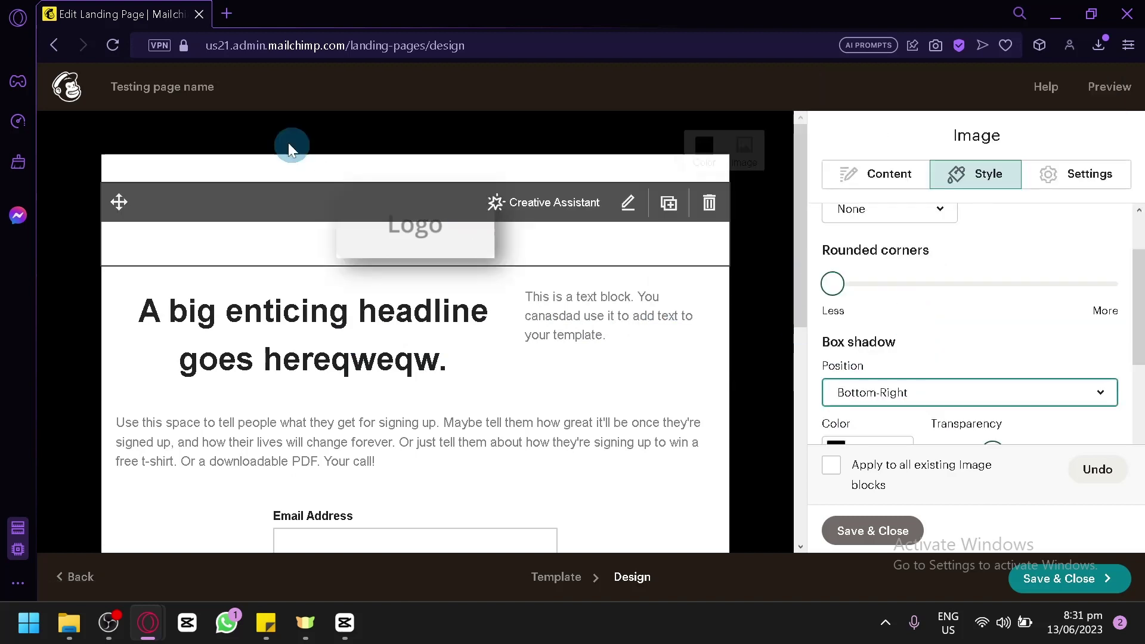
{"action": "left_click", "coordinate": [895, 399]}
{"action": "scroll", "coordinate": [921, 328], "scroll_direction": "down", "scroll_amount": 1}
{"action": "left_click_drag", "start_coordinate": [970, 328], "coordinate": [931, 352]}
{"action": "left_click_drag", "start_coordinate": [884, 390], "coordinate": [846, 407]}
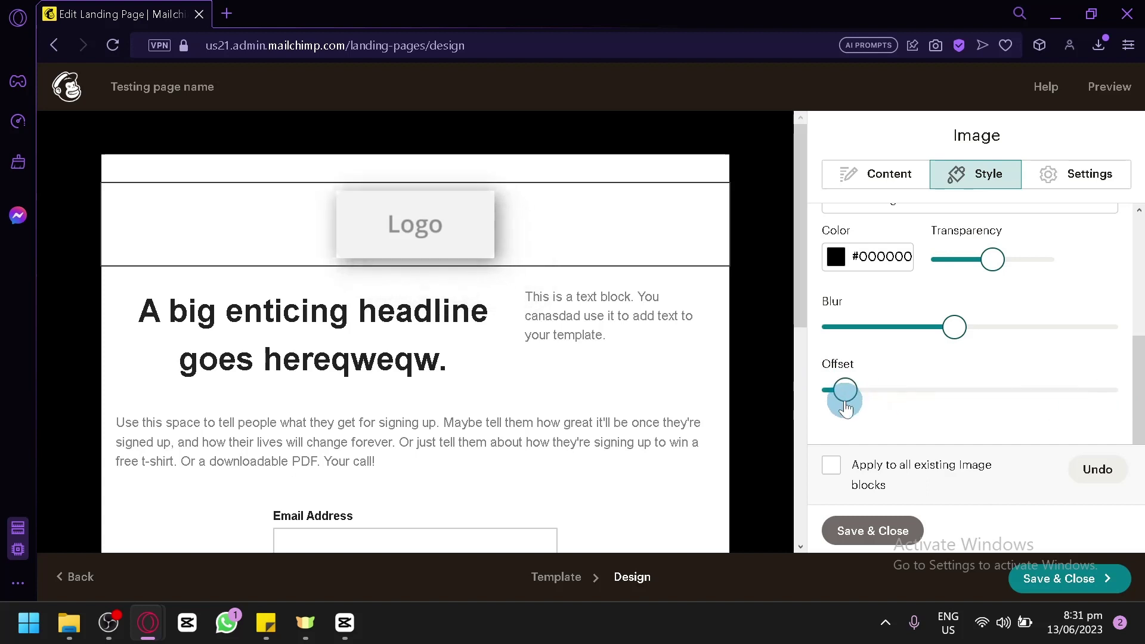
{"action": "left_click_drag", "start_coordinate": [990, 263], "coordinate": [988, 292]}
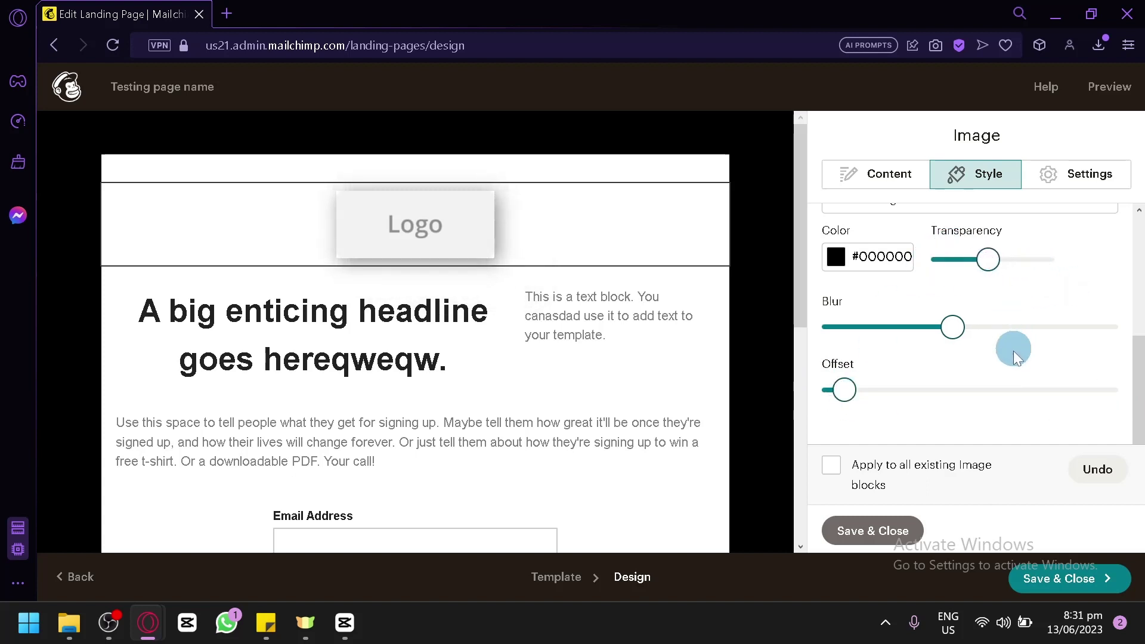
{"action": "left_click", "coordinate": [873, 529]}
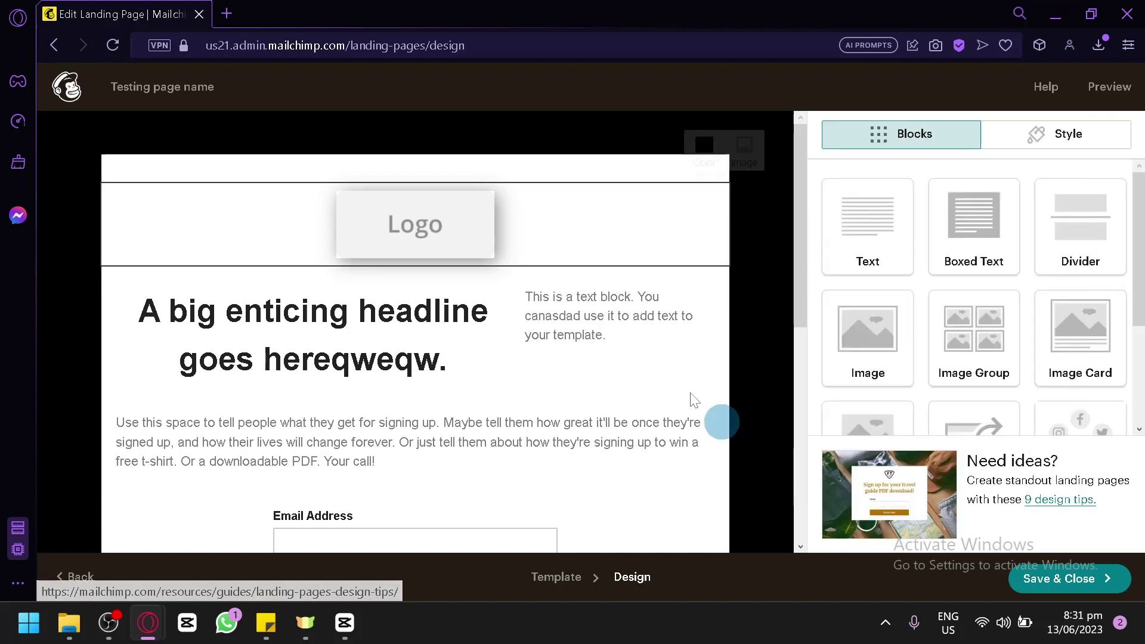
{"action": "scroll", "coordinate": [751, 454], "scroll_direction": "down", "scroll_amount": 8}
{"action": "scroll", "coordinate": [402, 297], "scroll_direction": "up", "scroll_amount": 4}
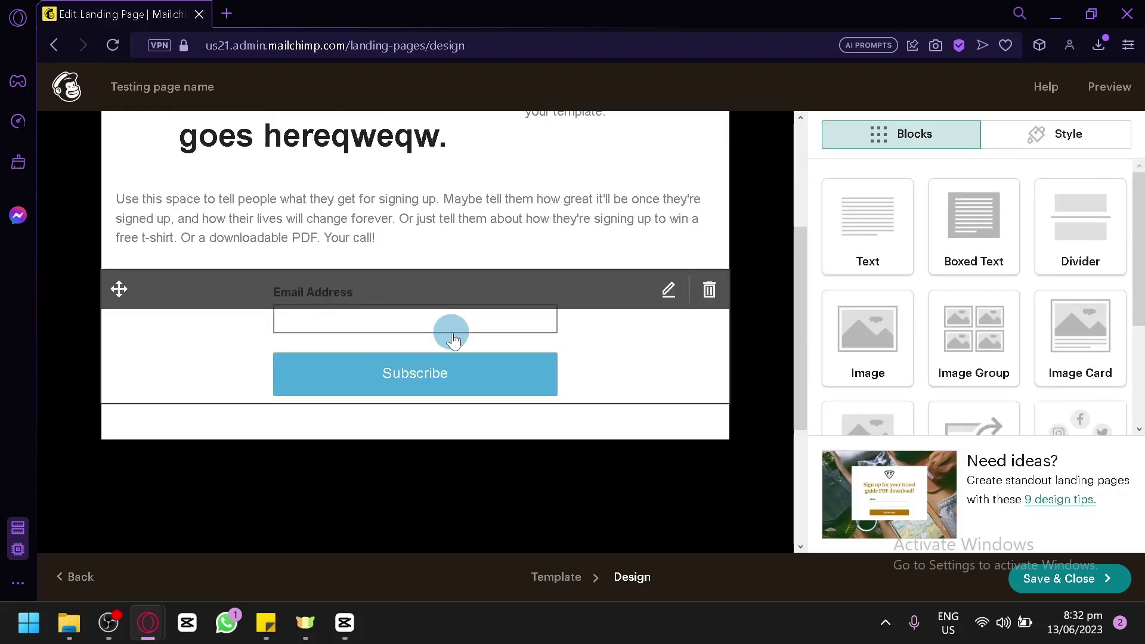
- Add First Name, Last Name and Phone Number fields to the signup form and drop Birthday
{"action": "left_click", "coordinate": [215, 322]}
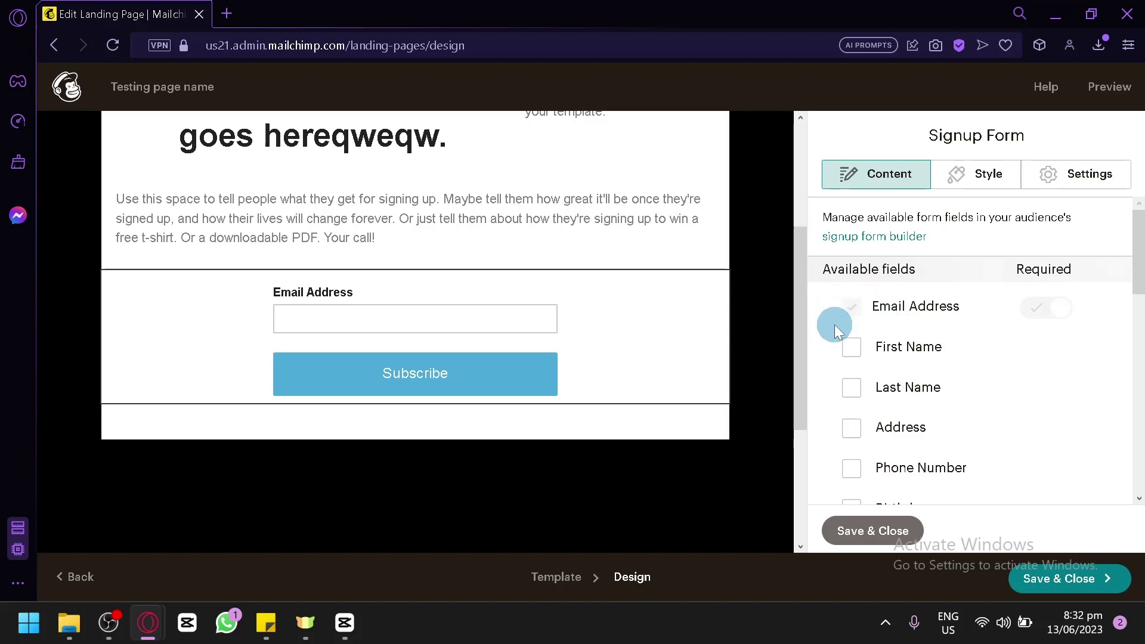
{"action": "left_click", "coordinate": [852, 358]}
{"action": "left_click", "coordinate": [848, 389]}
{"action": "left_click", "coordinate": [852, 426]}
{"action": "scroll", "coordinate": [859, 358], "scroll_direction": "down", "scroll_amount": 4}
{"action": "scroll", "coordinate": [859, 328], "scroll_direction": "up", "scroll_amount": 2}
{"action": "left_click", "coordinate": [851, 349]}
{"action": "left_click", "coordinate": [851, 389]}
{"action": "scroll", "coordinate": [577, 417], "scroll_direction": "down", "scroll_amount": 4}
{"action": "left_click", "coordinate": [852, 390]}
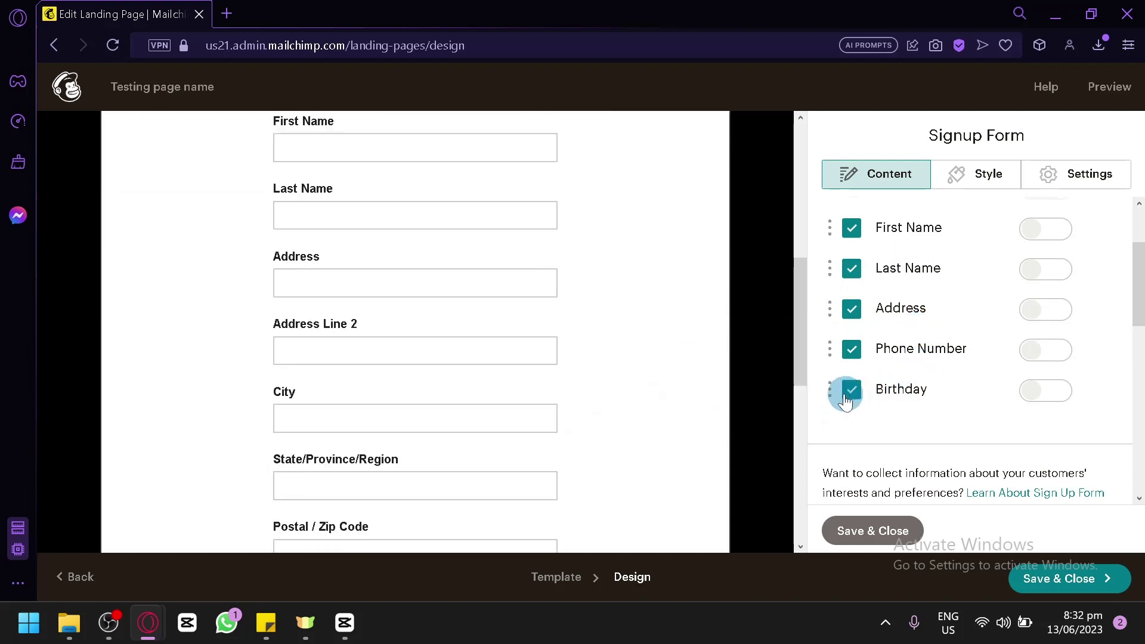
{"action": "left_click", "coordinate": [853, 393]}
{"action": "left_click", "coordinate": [821, 349]}
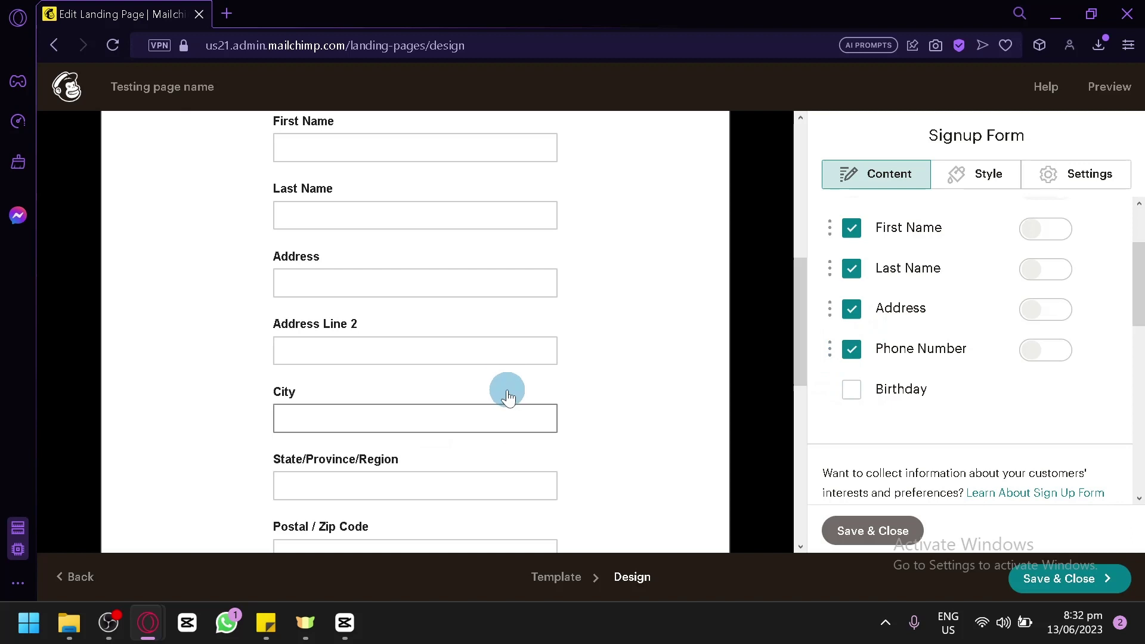
{"action": "scroll", "coordinate": [578, 306], "scroll_direction": "down", "scroll_amount": 4}
{"action": "scroll", "coordinate": [686, 334], "scroll_direction": "up", "scroll_amount": 2}
- Remove the Address field and place Phone Number directly below Last Name
{"action": "left_click_drag", "start_coordinate": [830, 350], "coordinate": [826, 267]}
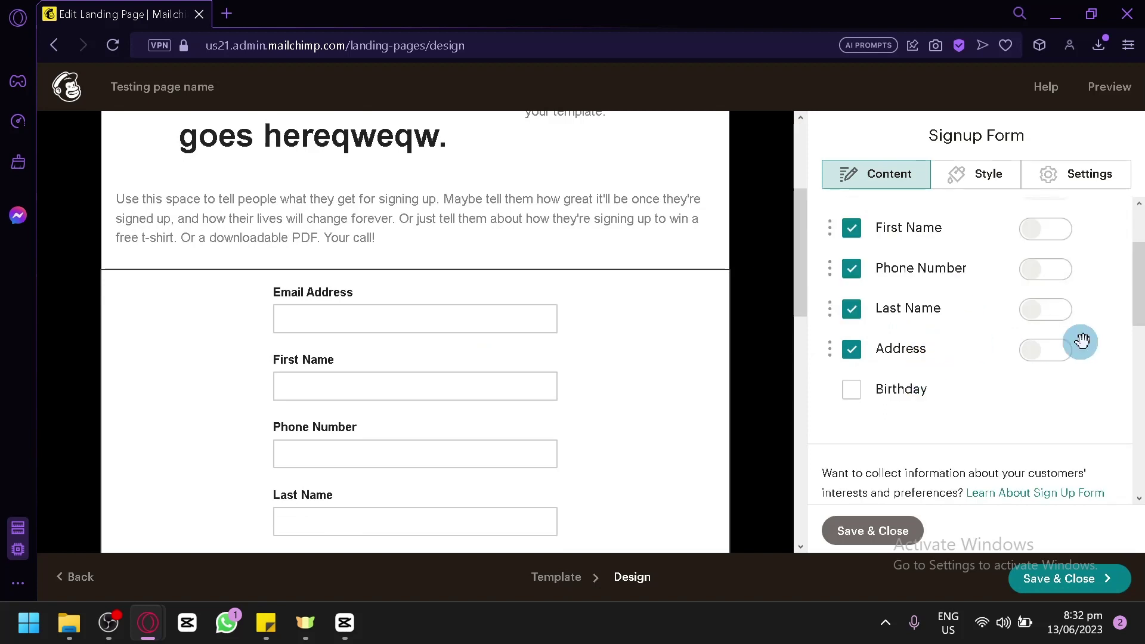
{"action": "left_click", "coordinate": [851, 349]}
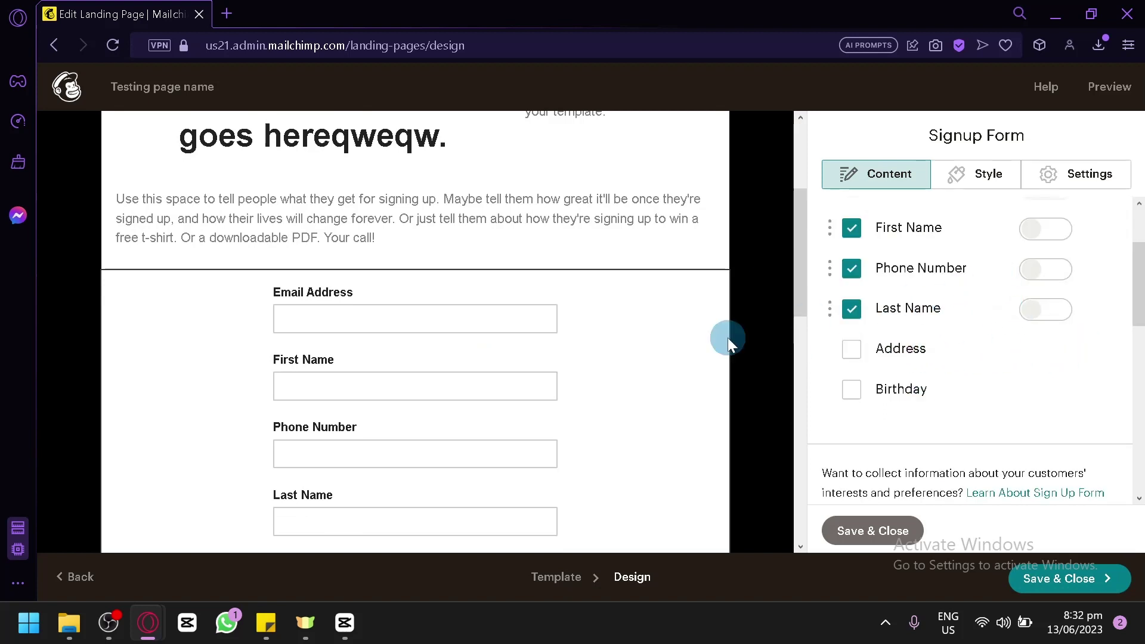
{"action": "scroll", "coordinate": [599, 353], "scroll_direction": "down", "scroll_amount": 4}
{"action": "scroll", "coordinate": [599, 354], "scroll_direction": "up", "scroll_amount": 2}
{"action": "left_click_drag", "start_coordinate": [830, 269], "coordinate": [828, 332]}
- Make First Name, Last Name and Phone Number required fields
{"action": "left_click", "coordinate": [1042, 233]}
{"action": "left_click", "coordinate": [1045, 269]}
{"action": "left_click", "coordinate": [1047, 308]}
{"action": "scroll", "coordinate": [1038, 229], "scroll_direction": "up", "scroll_amount": 2}
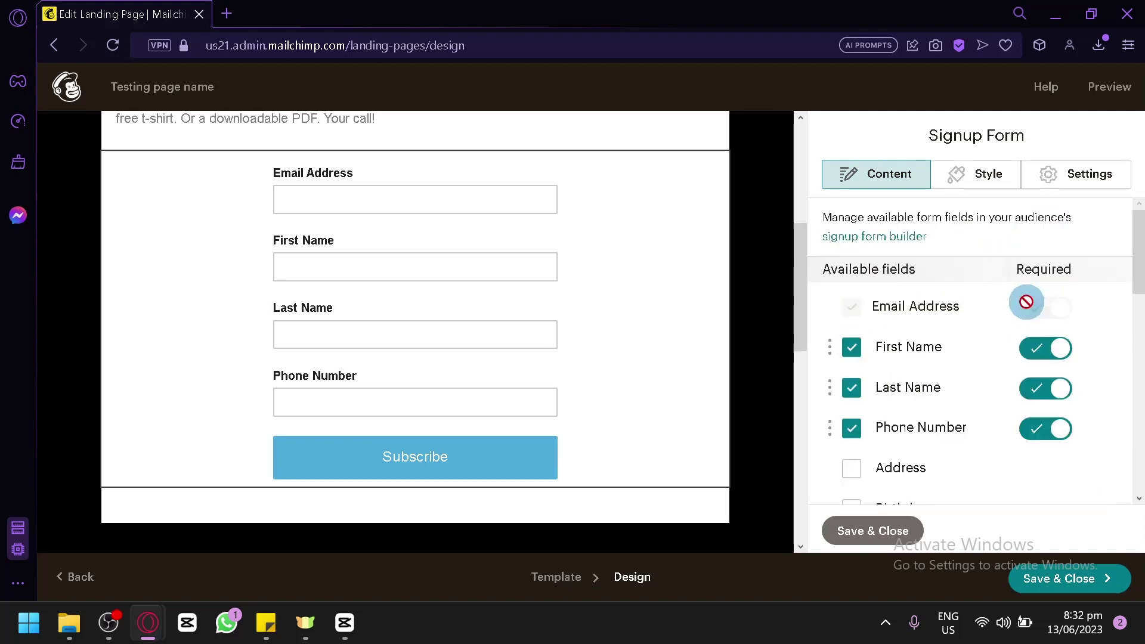
{"action": "scroll", "coordinate": [624, 291], "scroll_direction": "up", "scroll_amount": 2}
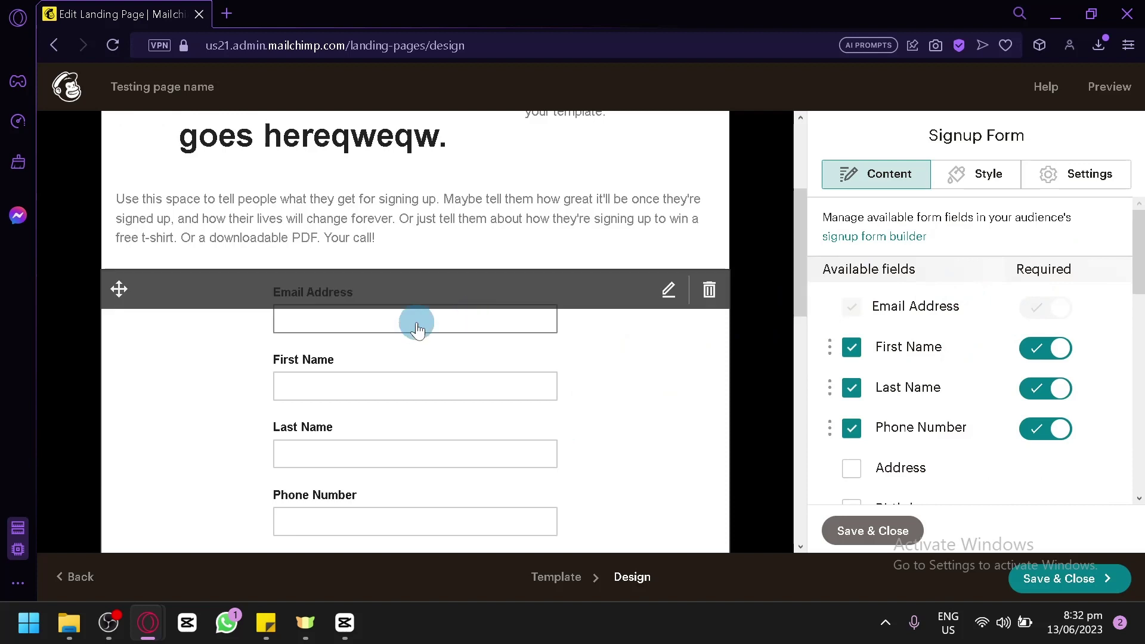
{"action": "scroll", "coordinate": [570, 315], "scroll_direction": "down", "scroll_amount": 2}
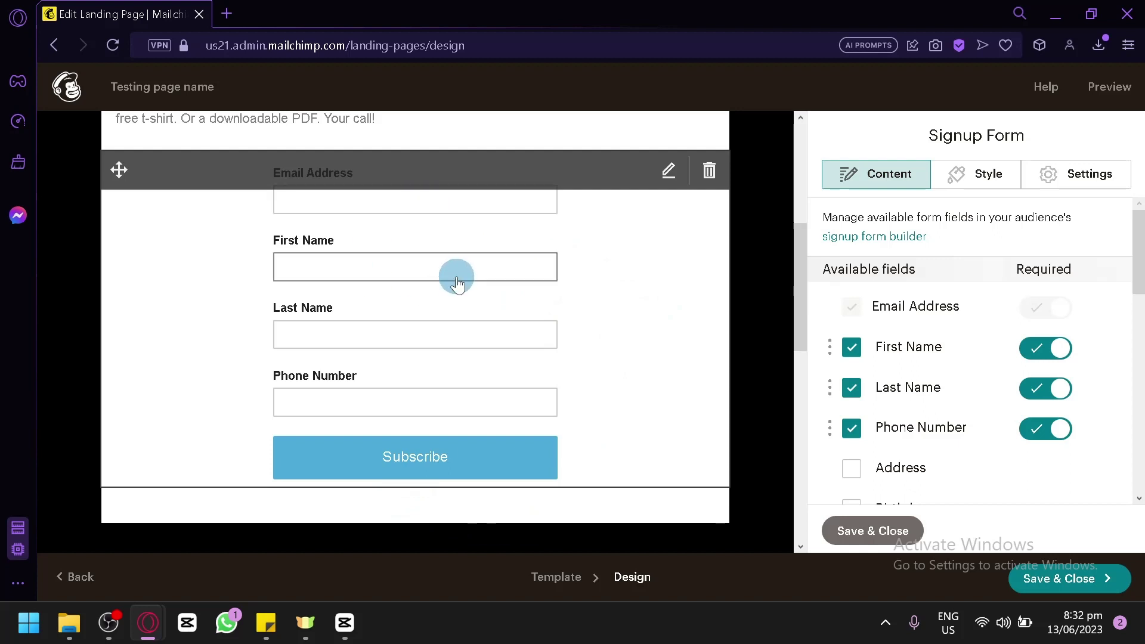
{"action": "scroll", "coordinate": [977, 231], "scroll_direction": "down", "scroll_amount": 5}
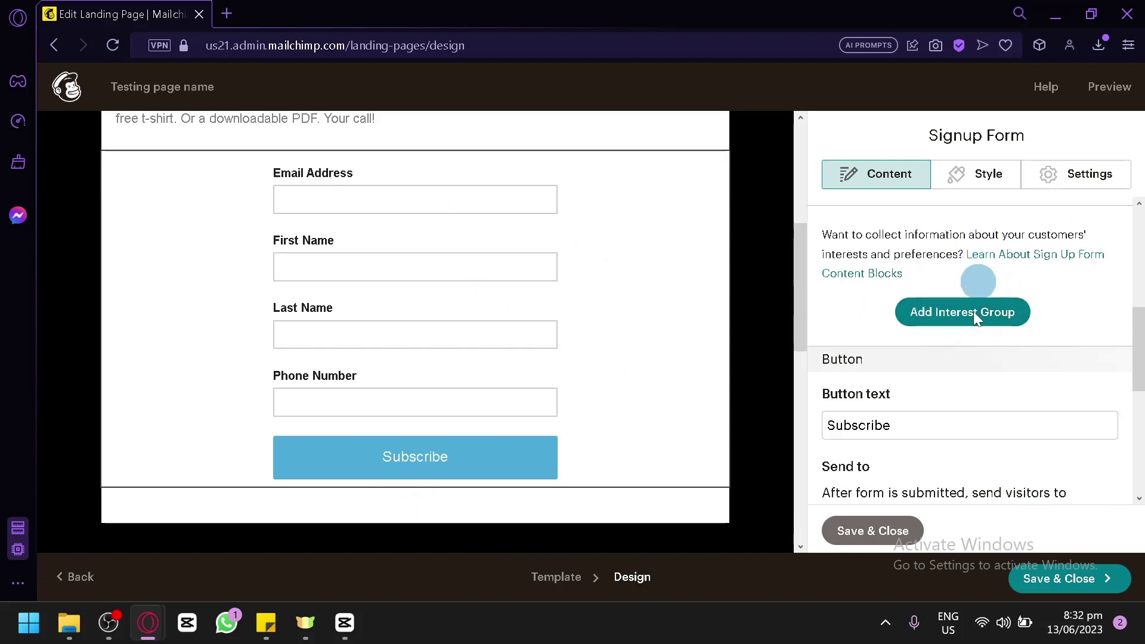
- Change the signup button text from Subscribe to 'sdaawd'
{"action": "scroll", "coordinate": [926, 384], "scroll_direction": "down", "scroll_amount": 2}
{"action": "double_click", "coordinate": [872, 306]}
{"action": "type", "text": "sdaawd"}
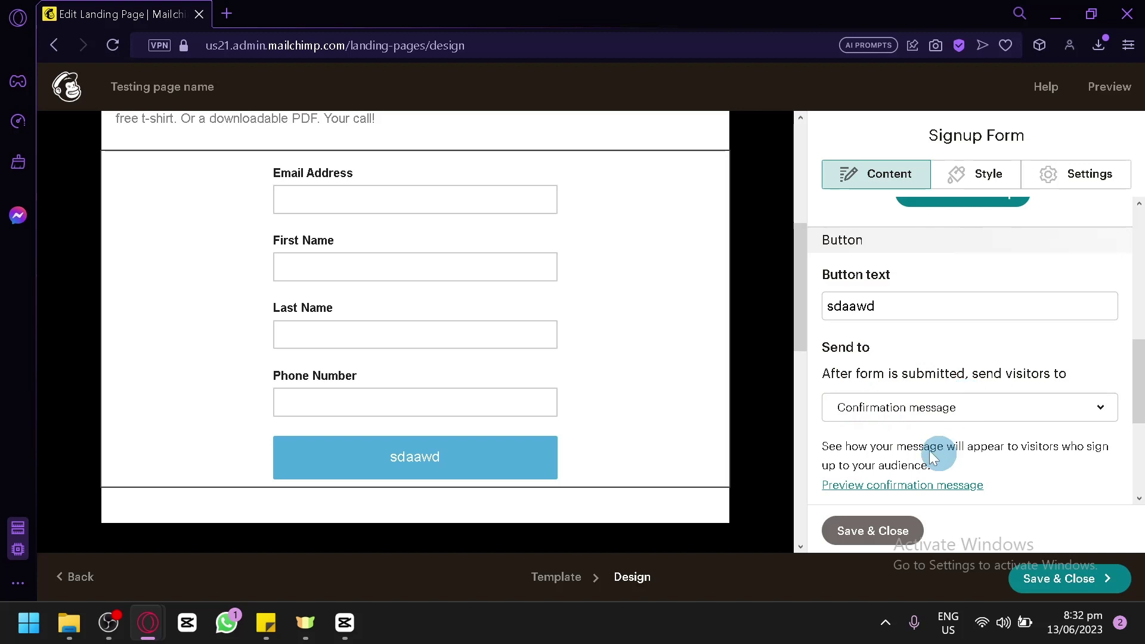
- Keep a confirmation message after signup instead of redirecting to a web address
{"action": "left_click", "coordinate": [908, 422]}
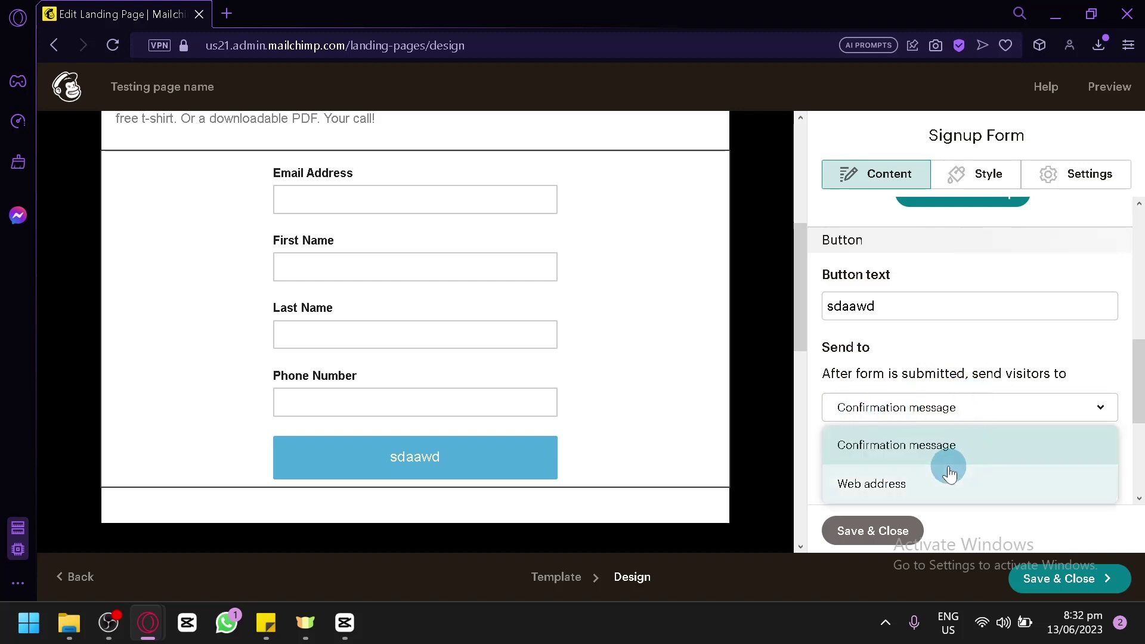
{"action": "left_click", "coordinate": [932, 482]}
{"action": "left_click", "coordinate": [913, 470]}
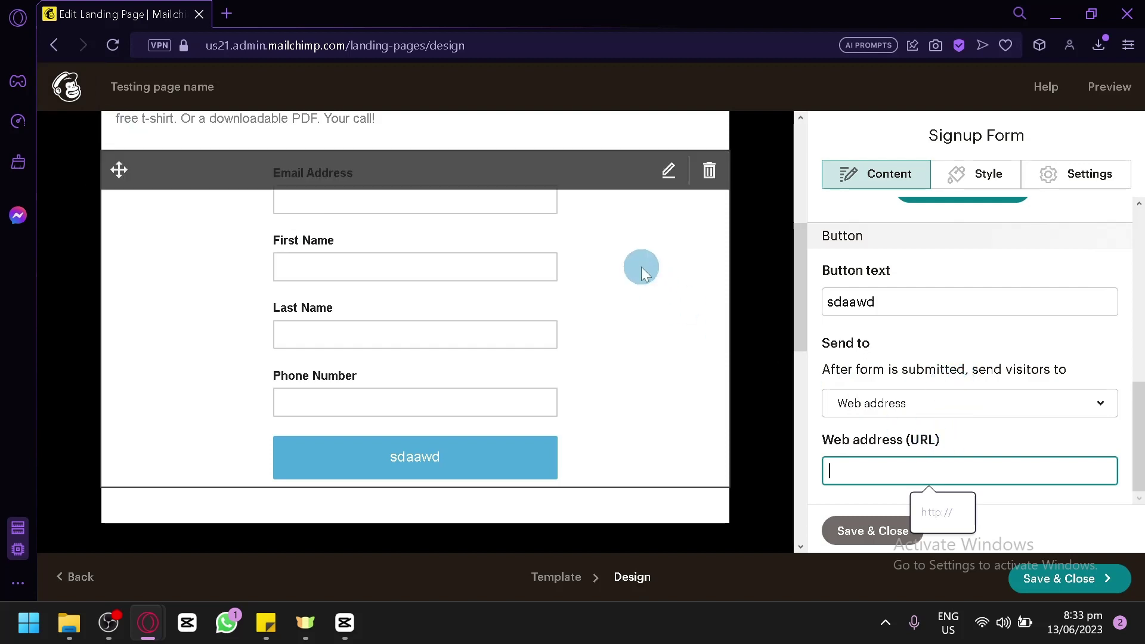
{"action": "left_click", "coordinate": [948, 411]}
{"action": "left_click", "coordinate": [946, 435]}
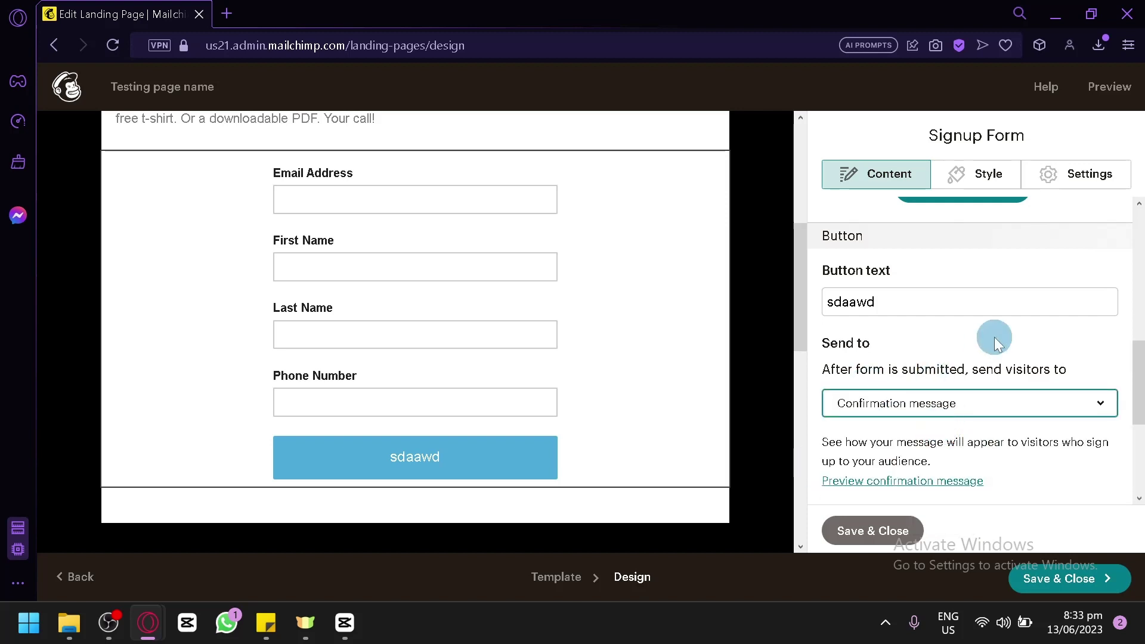
- Review the success message text and bring up the form's Style options
{"action": "scroll", "coordinate": [979, 342], "scroll_direction": "down", "scroll_amount": 4}
{"action": "left_click", "coordinate": [1066, 380]}
{"action": "left_click_drag", "start_coordinate": [1068, 383], "coordinate": [823, 357]}
{"action": "left_click", "coordinate": [880, 388]}
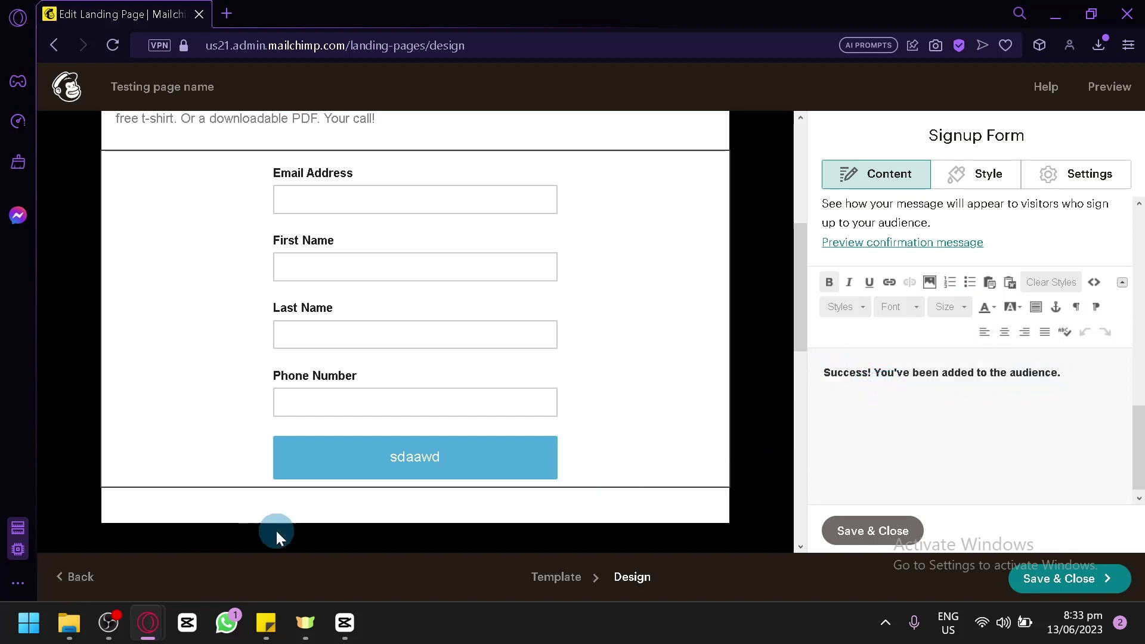
{"action": "scroll", "coordinate": [399, 370], "scroll_direction": "up", "scroll_amount": 5}
{"action": "scroll", "coordinate": [510, 320], "scroll_direction": "down", "scroll_amount": 2}
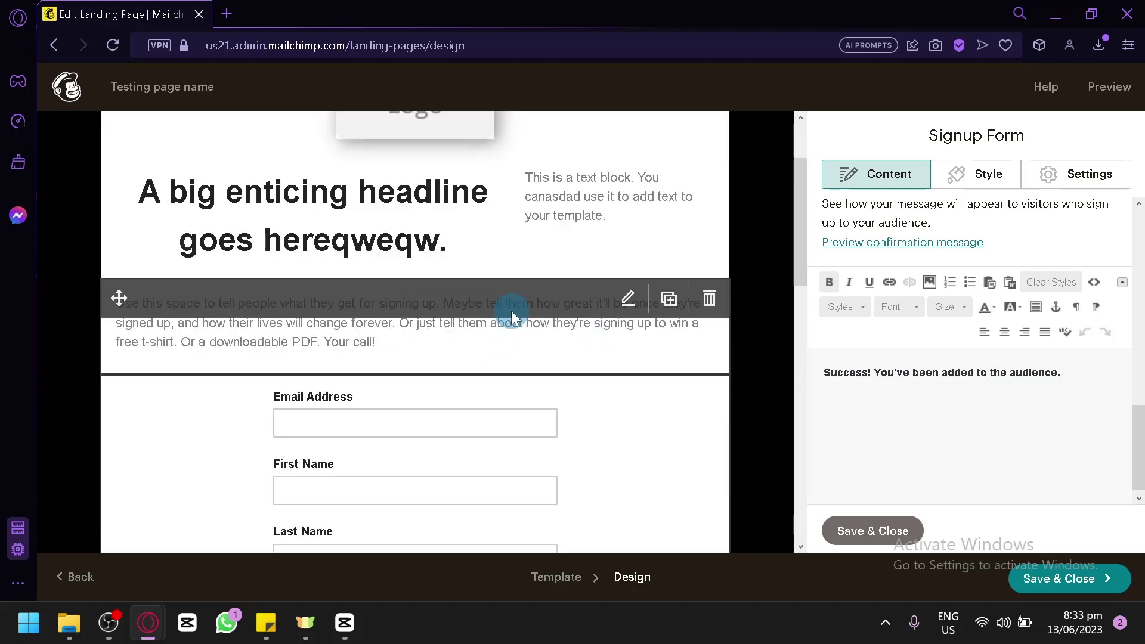
{"action": "scroll", "coordinate": [1080, 421], "scroll_direction": "down", "scroll_amount": 1}
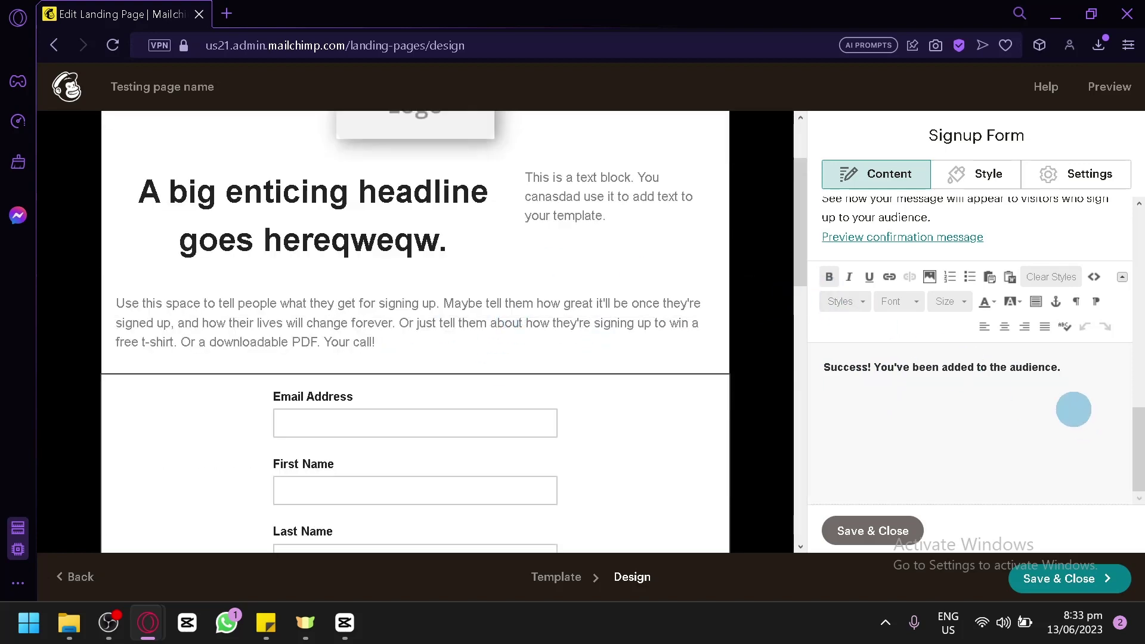
{"action": "left_click_drag", "start_coordinate": [1084, 391], "coordinate": [782, 360]}
{"action": "left_click", "coordinate": [994, 386]}
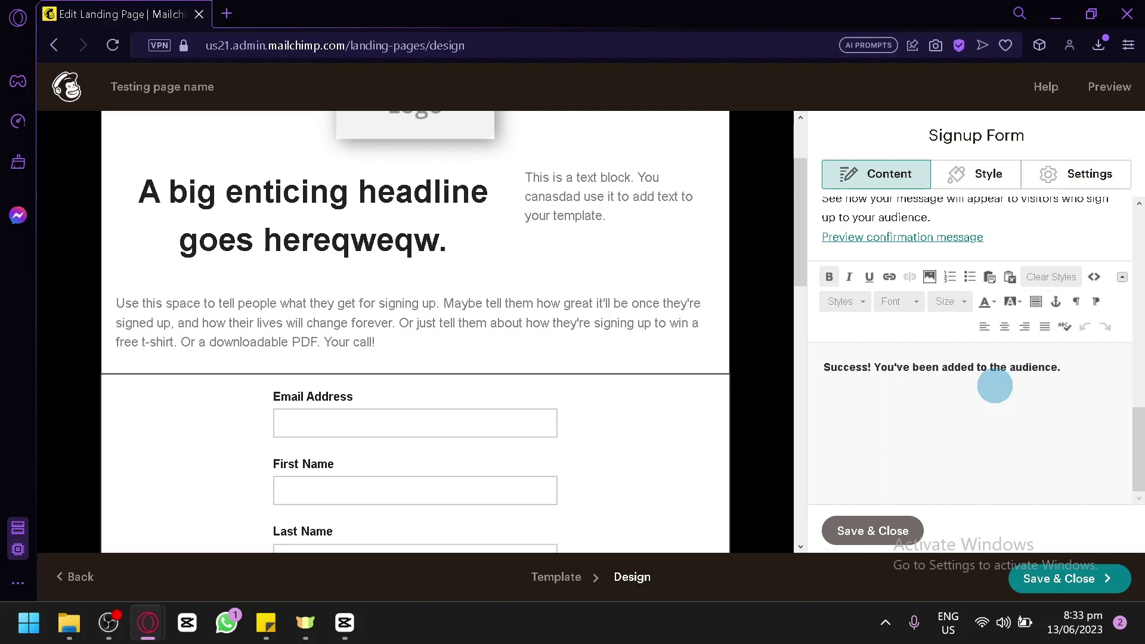
{"action": "scroll", "coordinate": [984, 389], "scroll_direction": "up", "scroll_amount": 4}
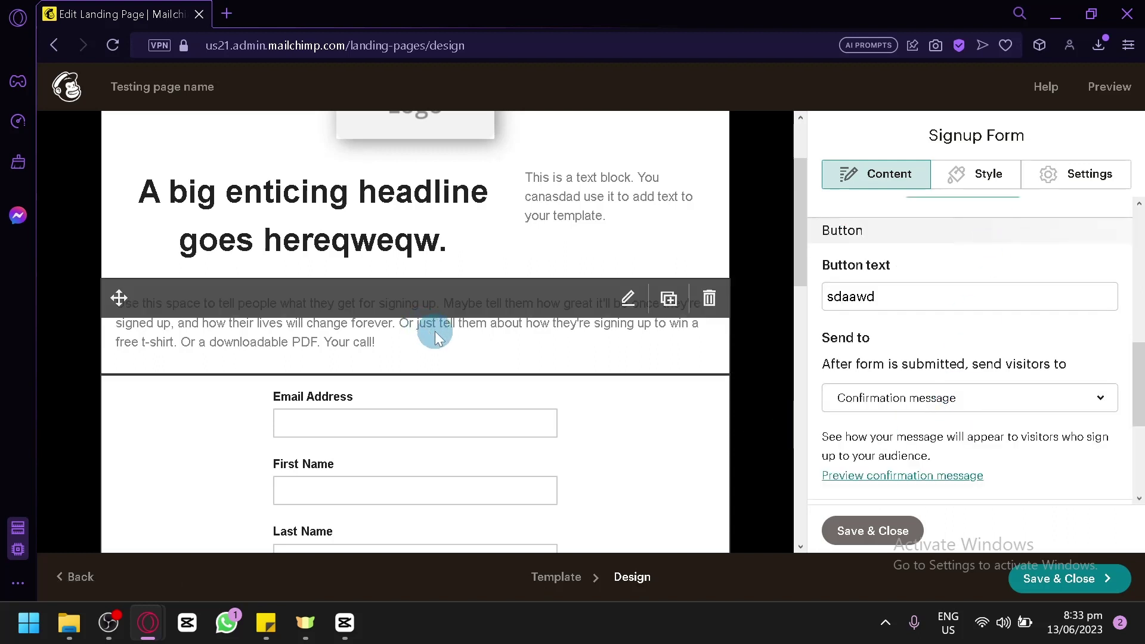
{"action": "scroll", "coordinate": [430, 328], "scroll_direction": "down", "scroll_amount": 4}
{"action": "left_click", "coordinate": [1013, 188]}
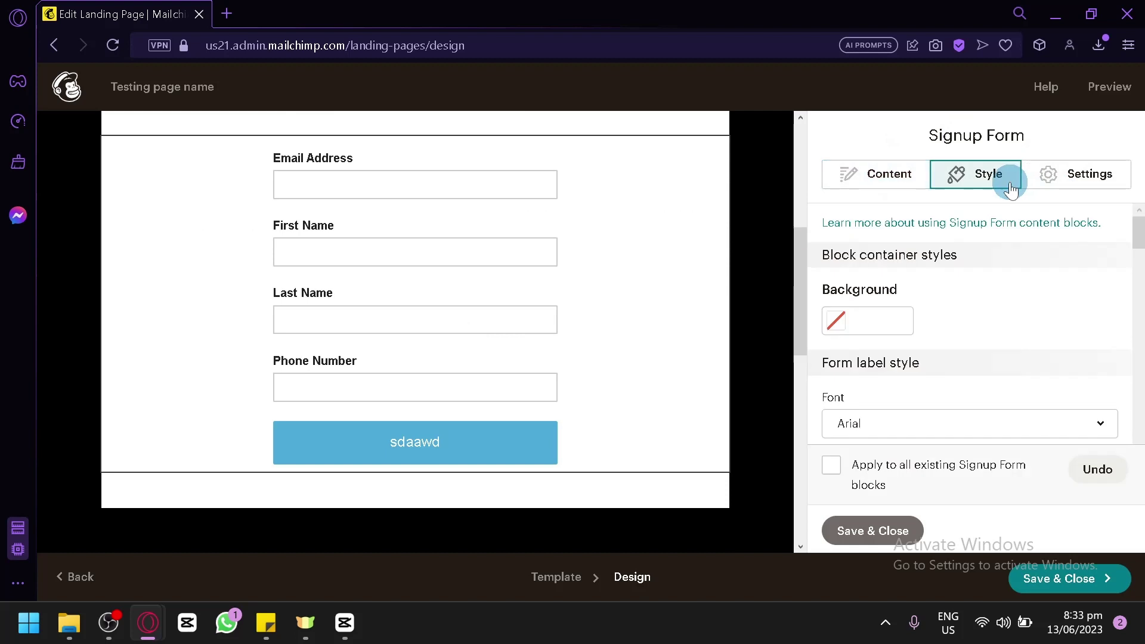
- Clear the signup form's background colour after trying pink and white
{"action": "left_click", "coordinate": [895, 313]}
{"action": "left_click", "coordinate": [860, 319]}
{"action": "left_click_drag", "start_coordinate": [860, 318], "coordinate": [806, 204]}
{"action": "left_click", "coordinate": [901, 299]}
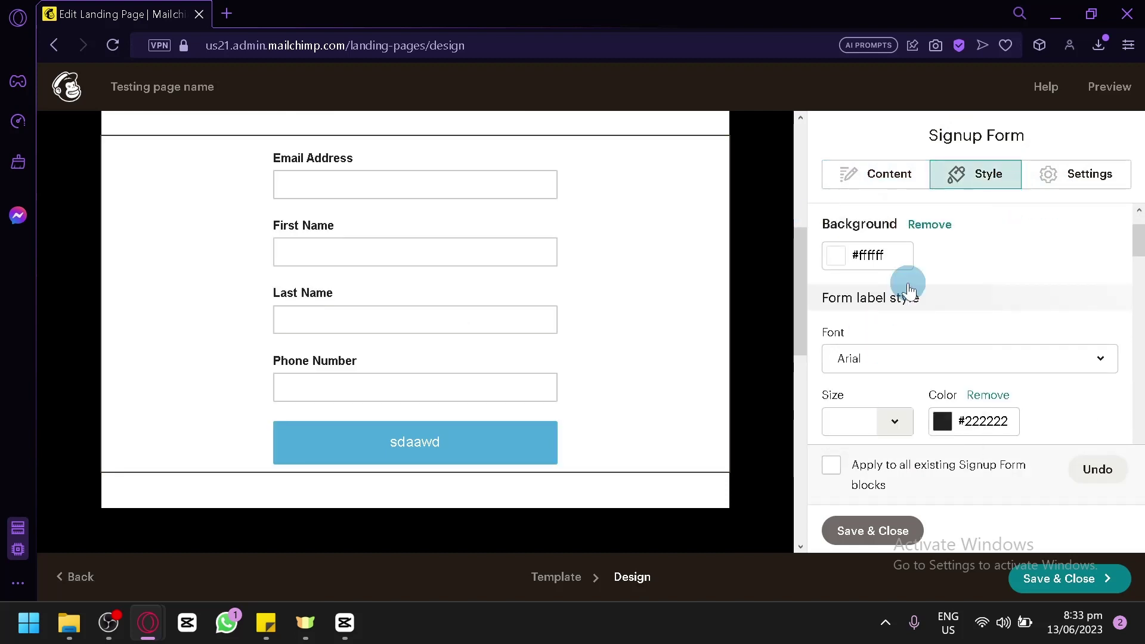
{"action": "left_click", "coordinate": [929, 226]}
- Check the form's alignment and width settings, then save and close the signup form block
{"action": "scroll", "coordinate": [923, 358], "scroll_direction": "down", "scroll_amount": 2}
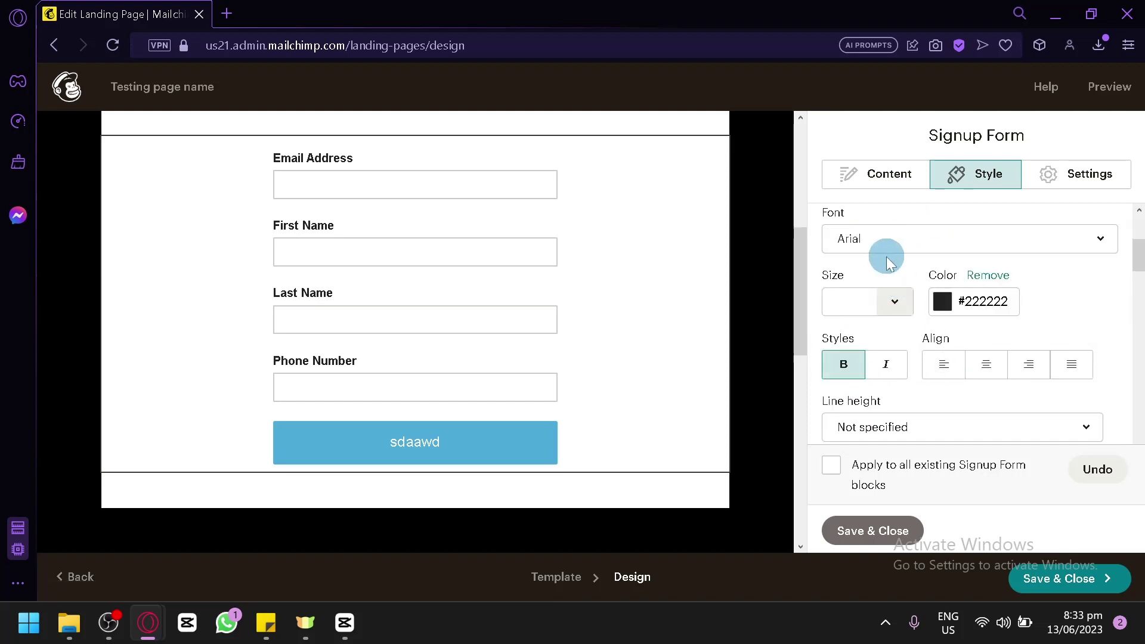
{"action": "scroll", "coordinate": [881, 377], "scroll_direction": "down", "scroll_amount": 8}
{"action": "scroll", "coordinate": [961, 254], "scroll_direction": "down", "scroll_amount": 8}
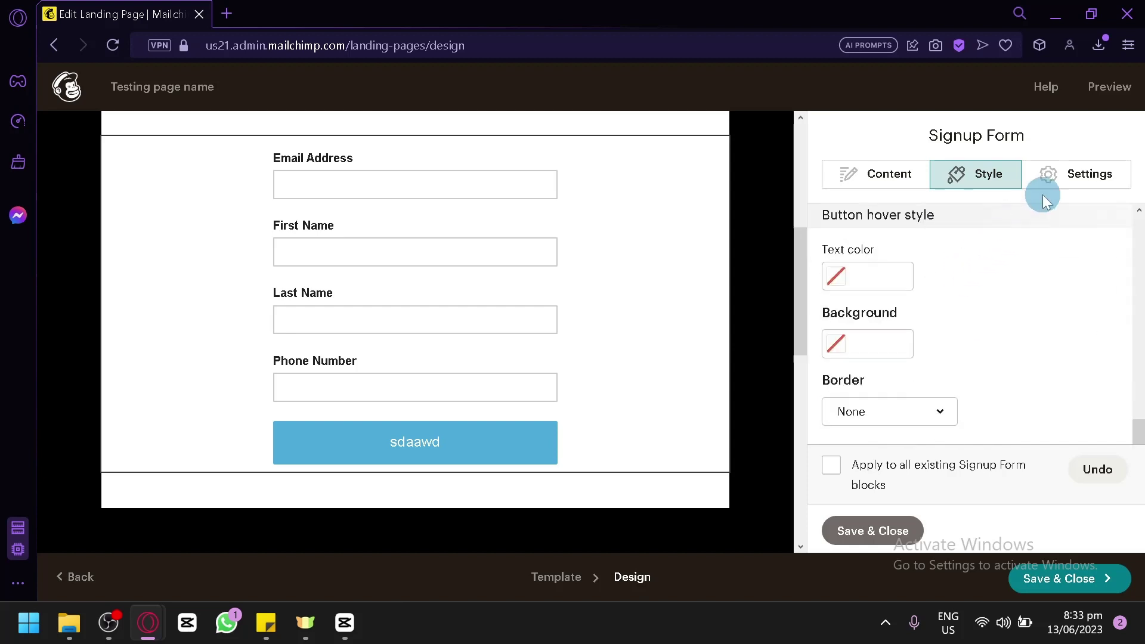
{"action": "left_click", "coordinate": [1061, 181]}
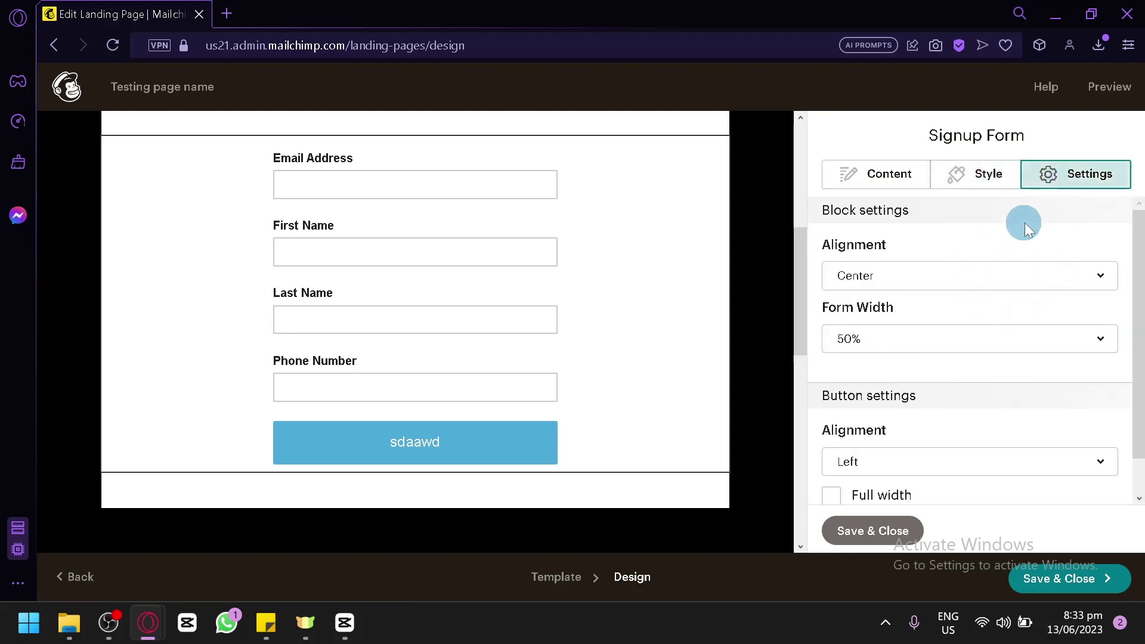
{"action": "scroll", "coordinate": [948, 298], "scroll_direction": "down", "scroll_amount": 1}
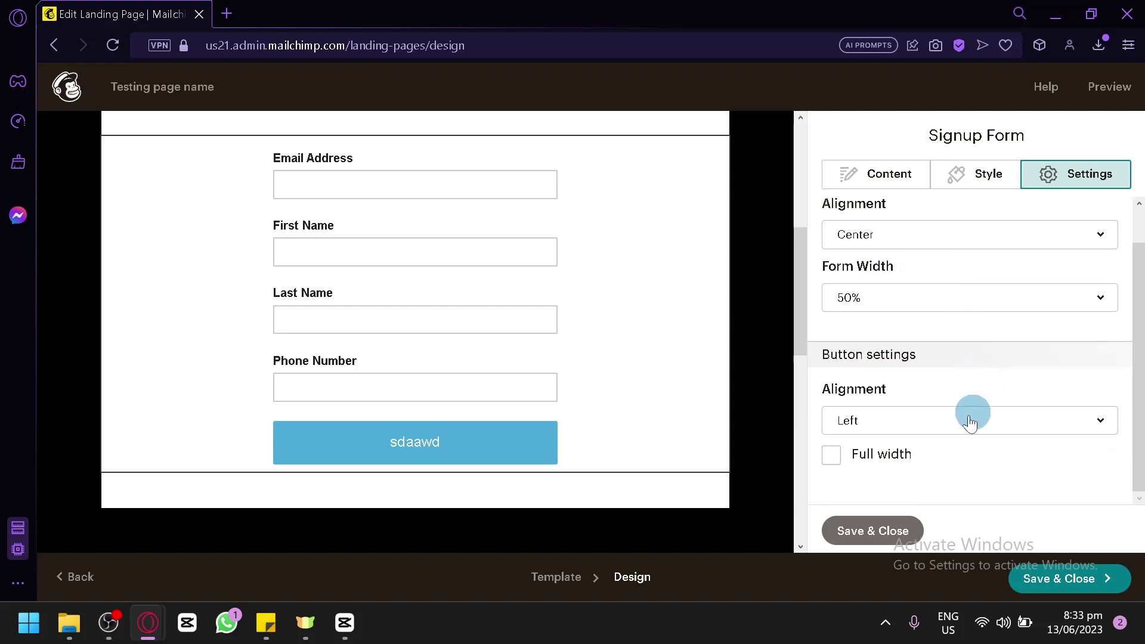
{"action": "scroll", "coordinate": [930, 387], "scroll_direction": "up", "scroll_amount": 1}
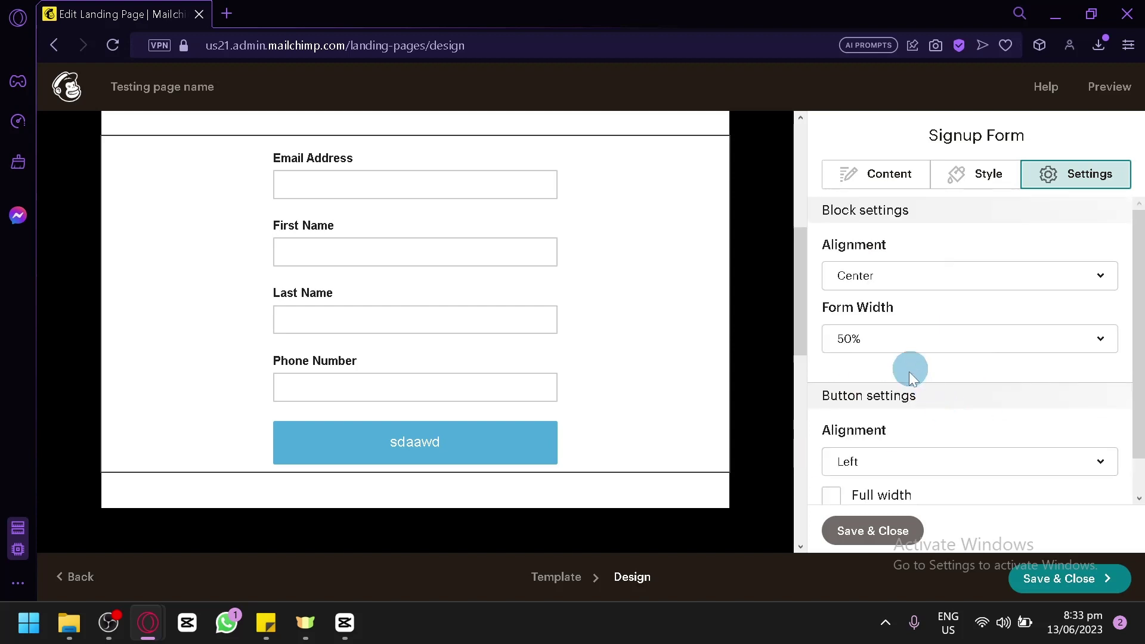
{"action": "left_click", "coordinate": [856, 531]}
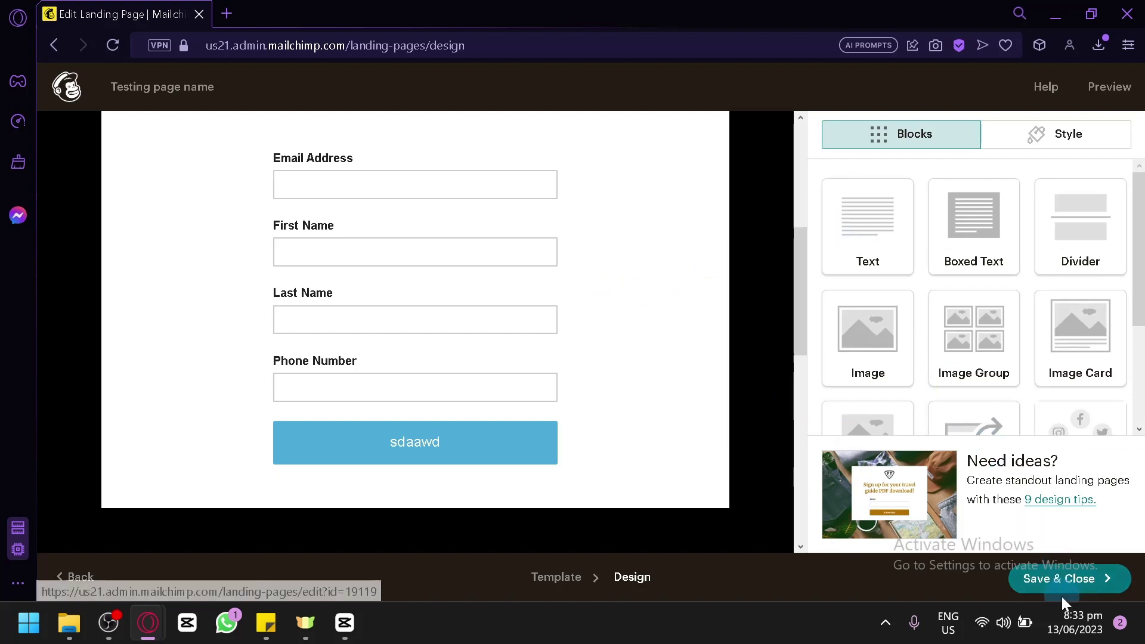
- Save the landing page and review the 'Testing page name' ready-to-publish overview
{"action": "left_click", "coordinate": [1077, 579]}
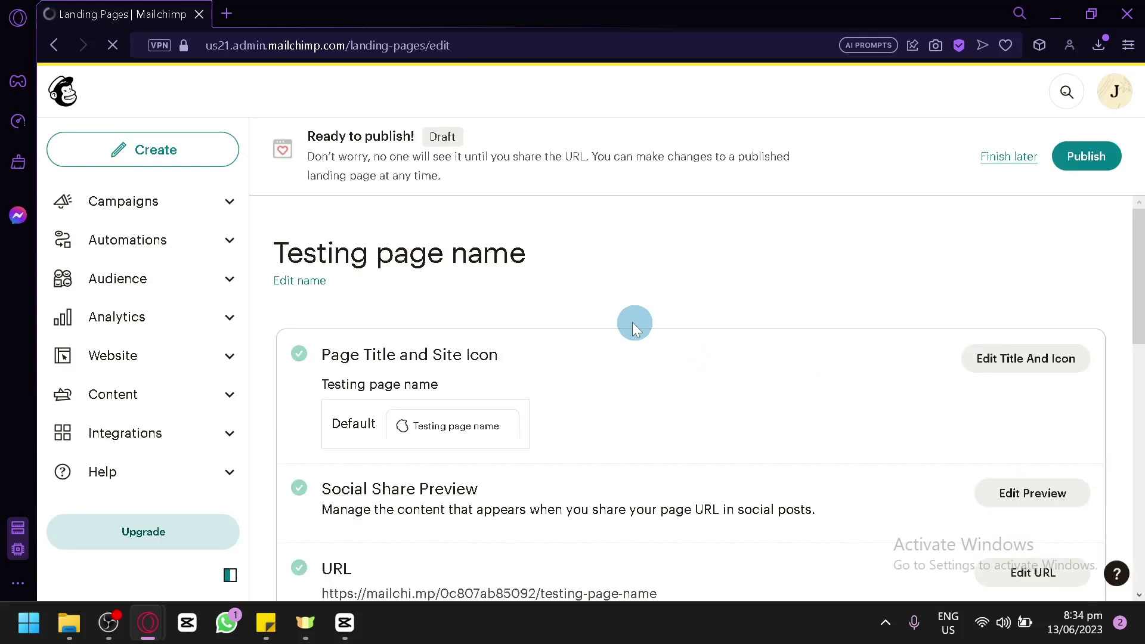
{"action": "scroll", "coordinate": [363, 355], "scroll_direction": "down", "scroll_amount": 2}
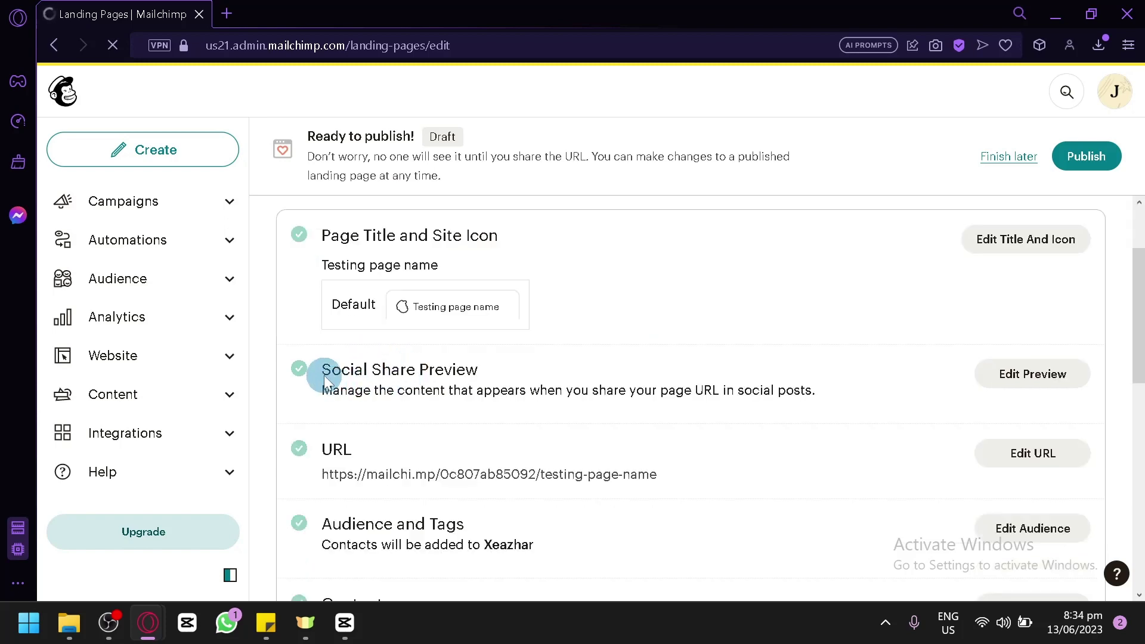
{"action": "scroll", "coordinate": [525, 399], "scroll_direction": "down", "scroll_amount": 6}
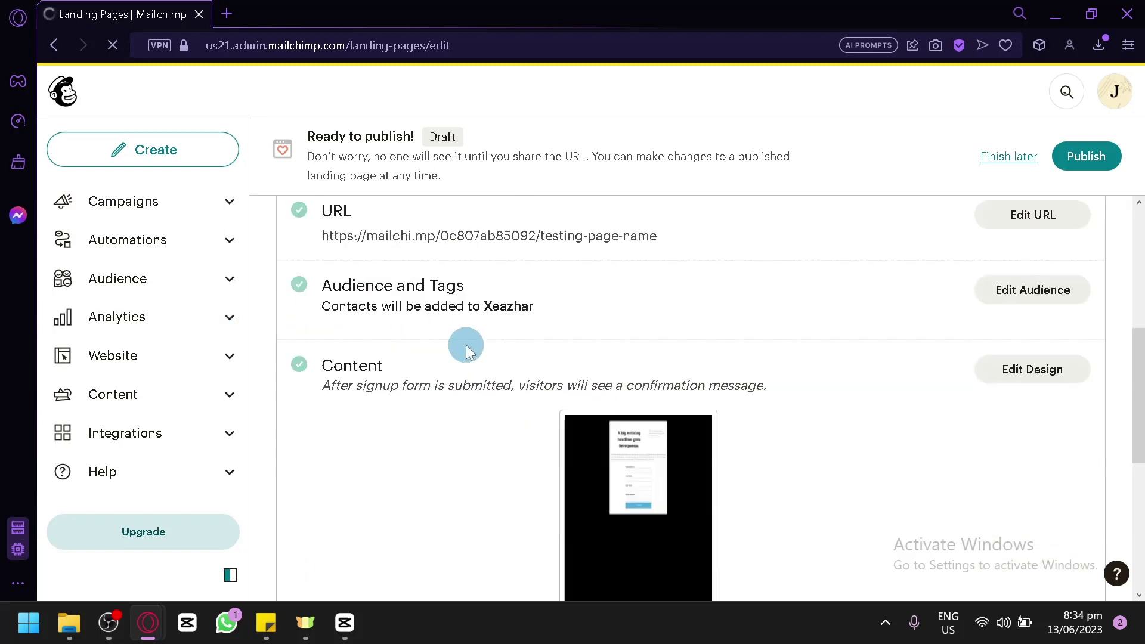
{"action": "scroll", "coordinate": [388, 257], "scroll_direction": "down", "scroll_amount": 4}
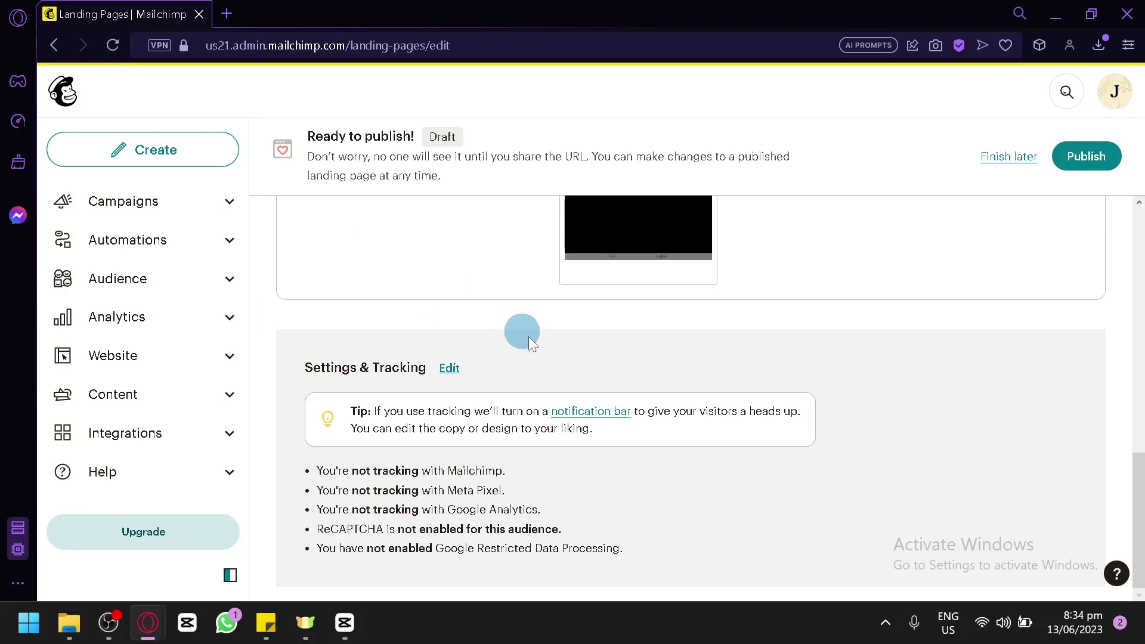
{"action": "scroll", "coordinate": [896, 384], "scroll_direction": "up", "scroll_amount": 15}
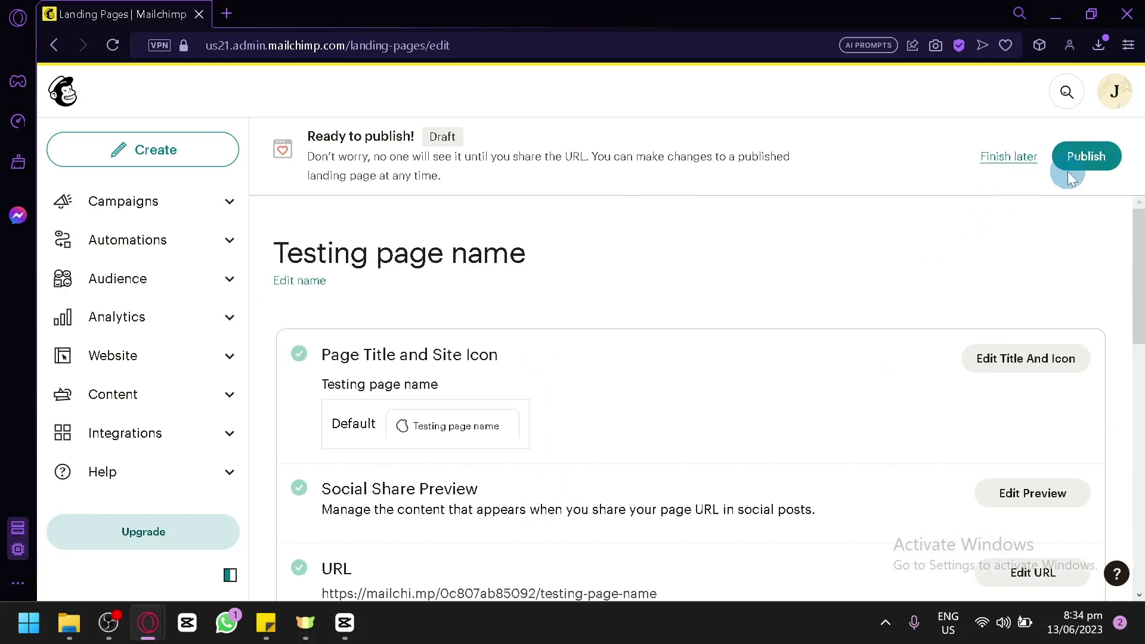